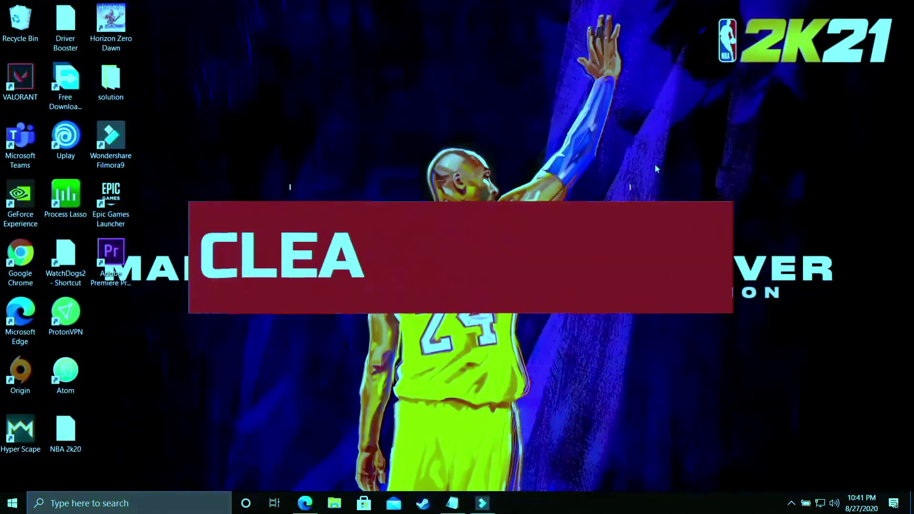
click(304, 503)
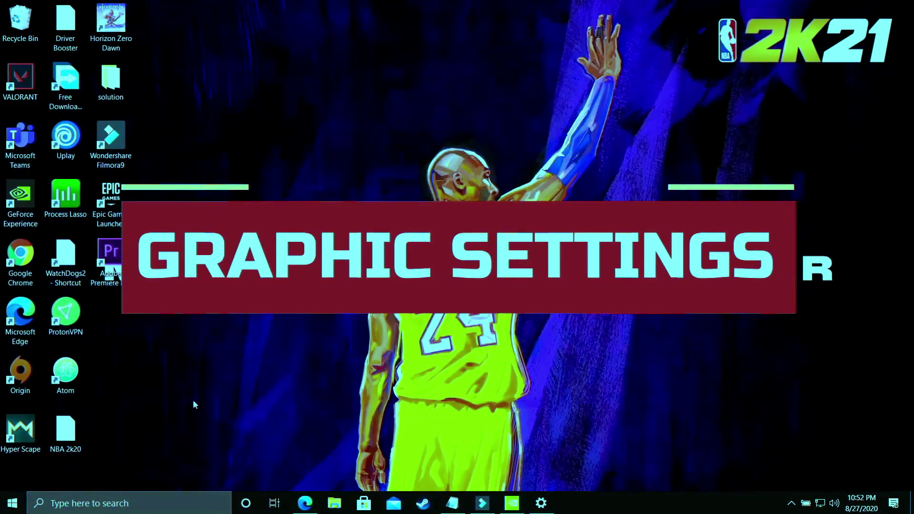
Search Windows for "Graphic", open Graphics settings, and set hardware-accelerated GPU scheduling to On
click(131, 498)
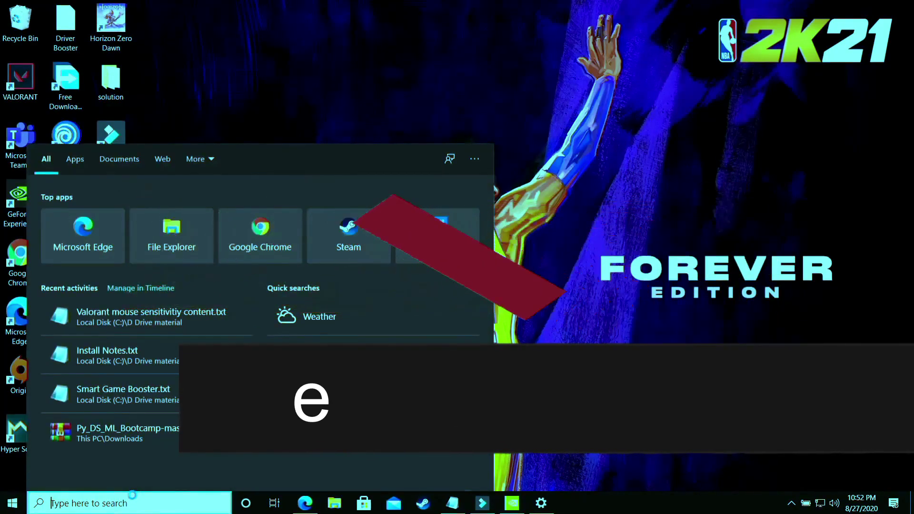
text(Graphic)
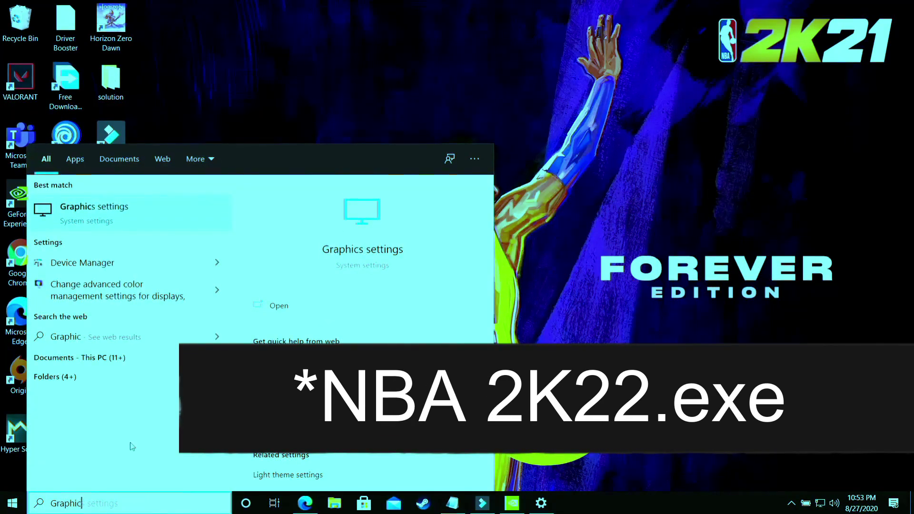
click(93, 223)
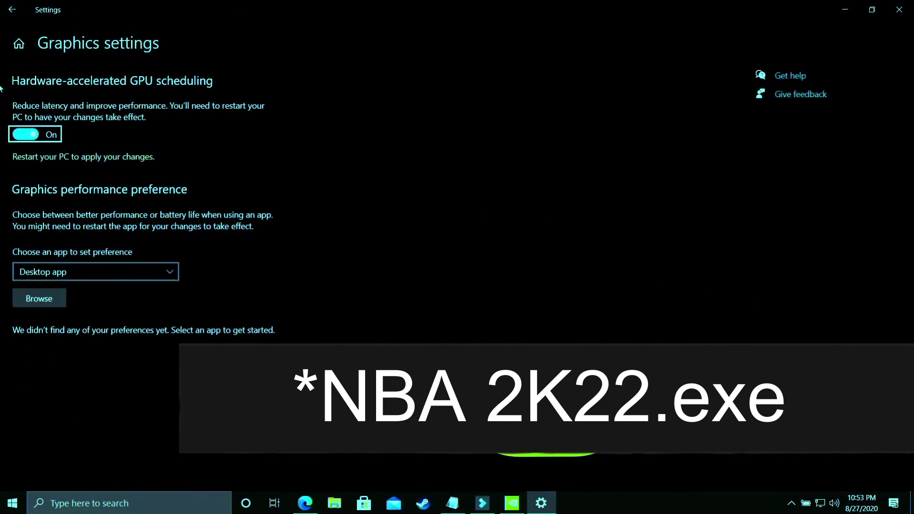
click(29, 135)
click(26, 134)
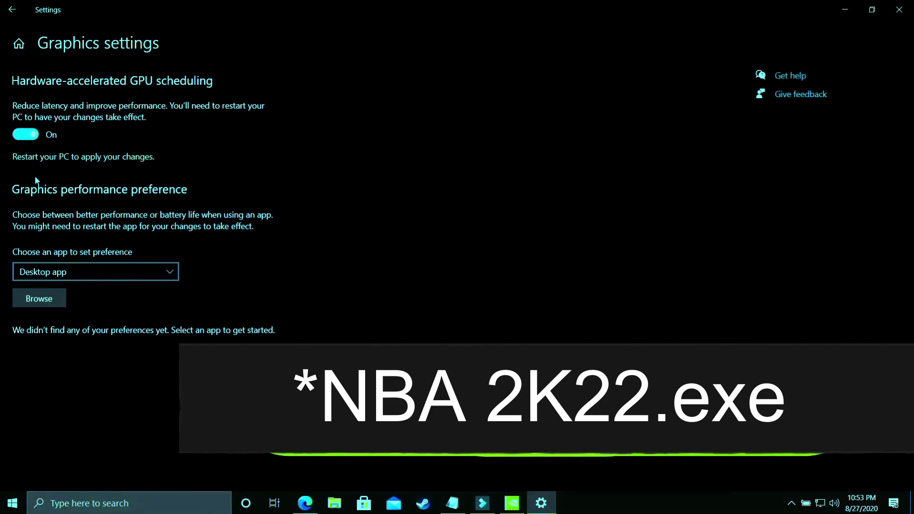
Add the desktop app NBA2K20 from the Steam NBA 2K20 folder to the graphics performance preference list
click(64, 267)
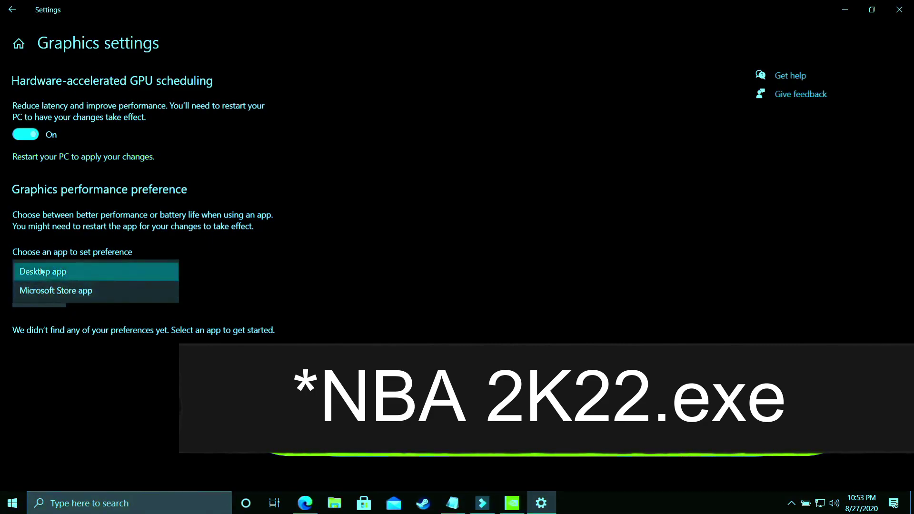
click(40, 267)
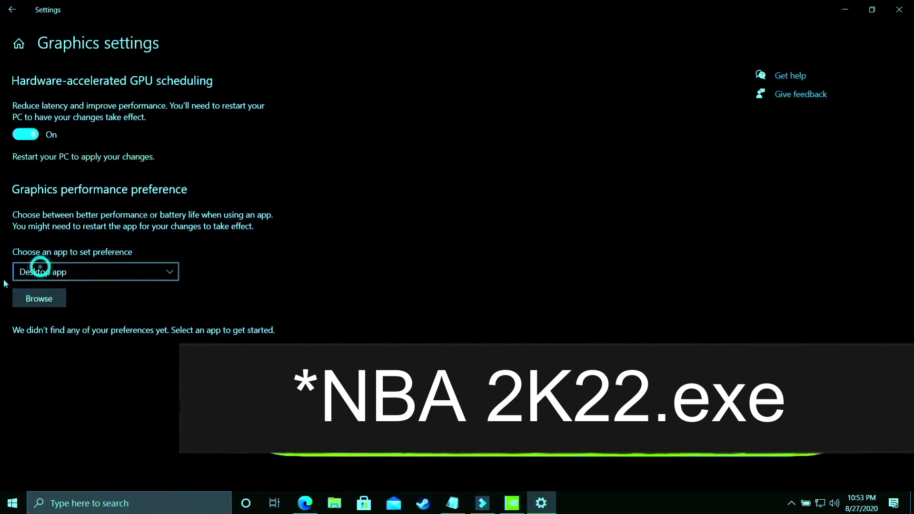
click(41, 304)
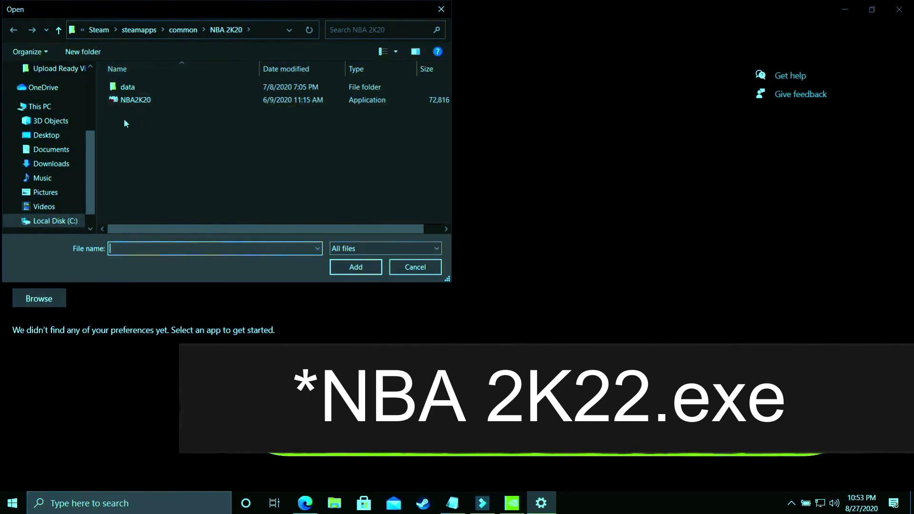
double_click(141, 101)
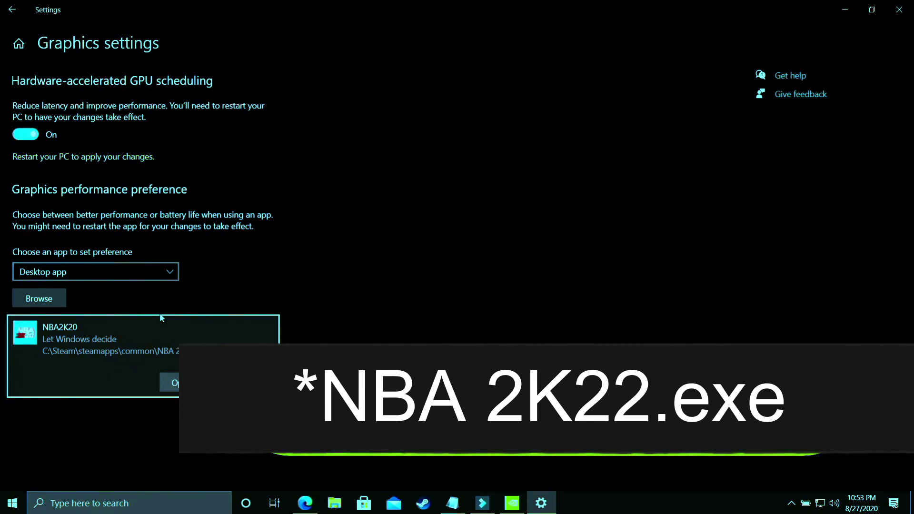
Set NBA2K20's graphics preference to High performance and save it
click(186, 383)
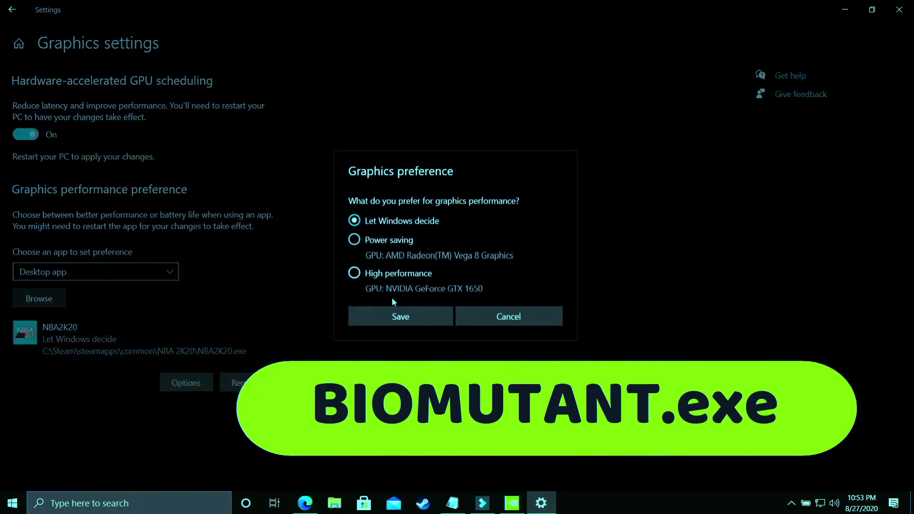
click(355, 273)
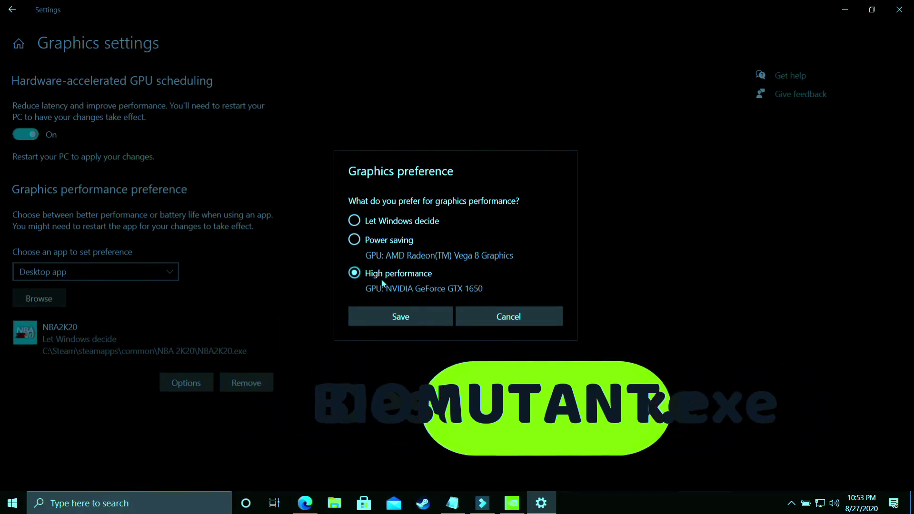
click(400, 316)
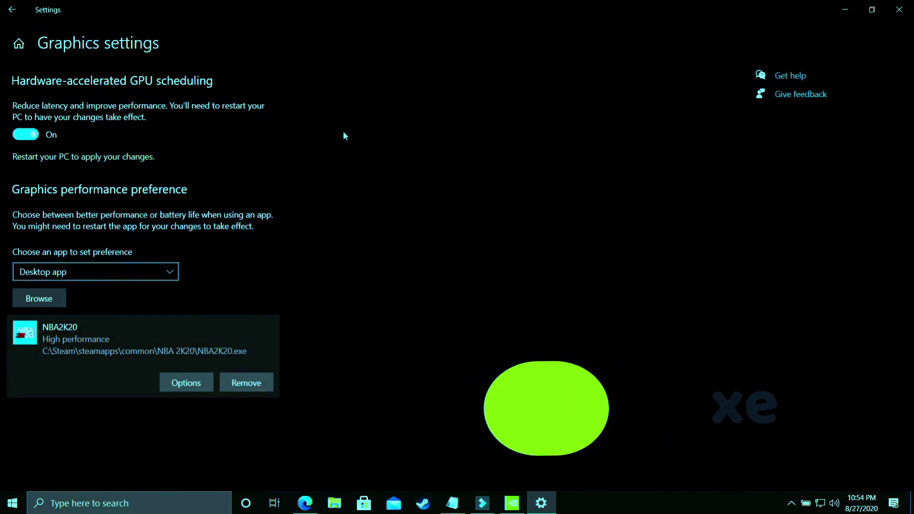
Open NVIDIA Control Panel from the desktop and choose NBA 2K20 (nba2k20.exe) as the program to customize in the 3D program settings
key(super+d)
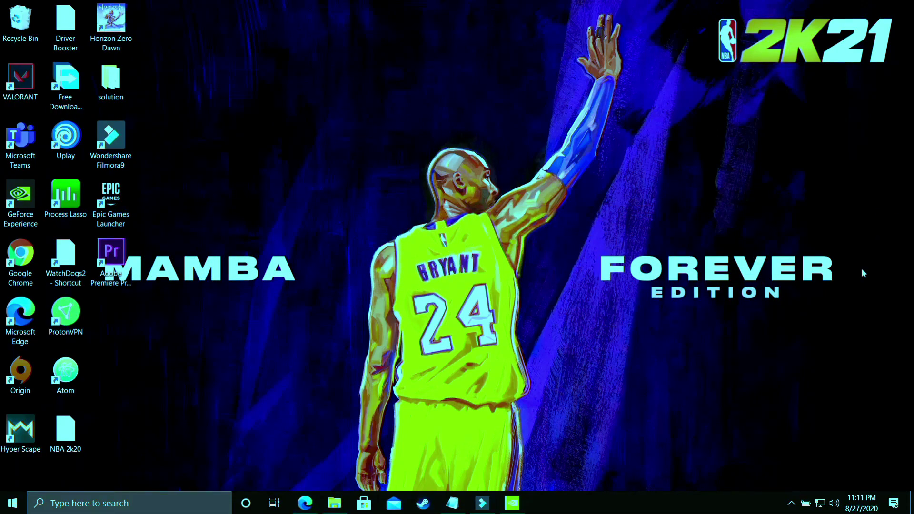
right_click(434, 217)
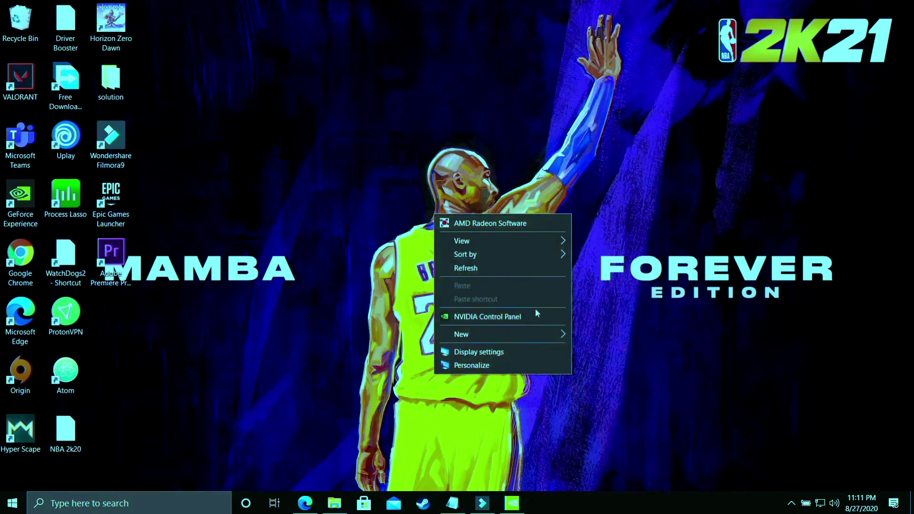
click(507, 318)
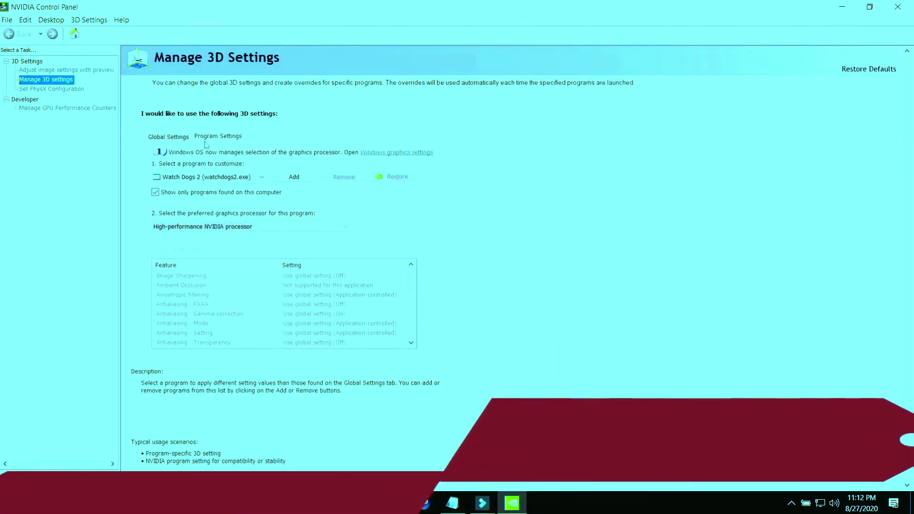
click(169, 136)
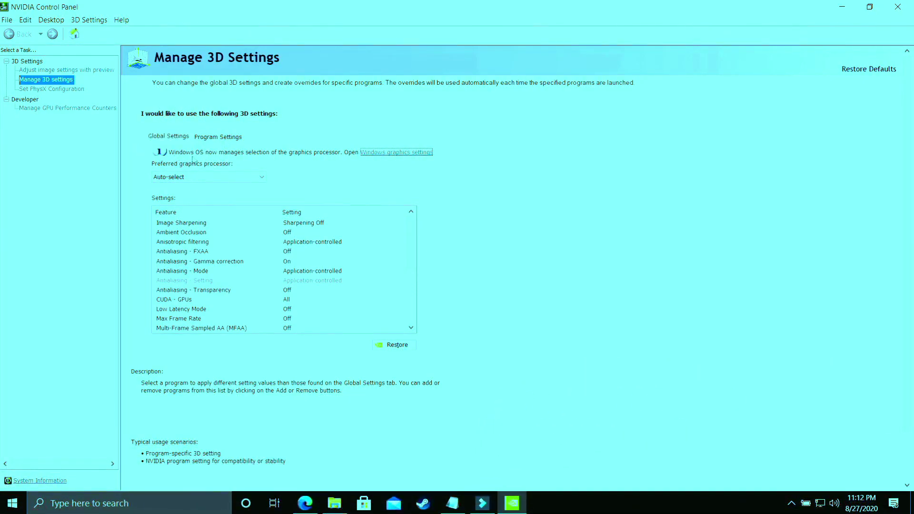
click(227, 140)
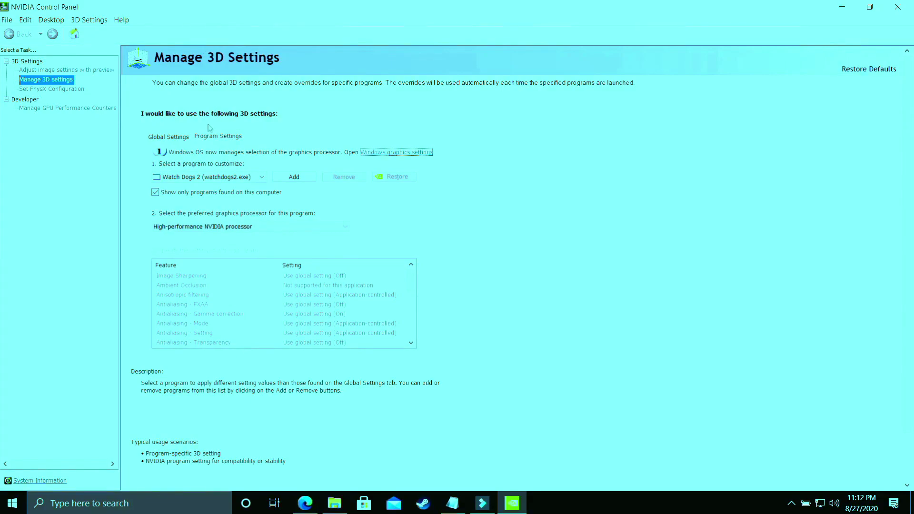
click(204, 179)
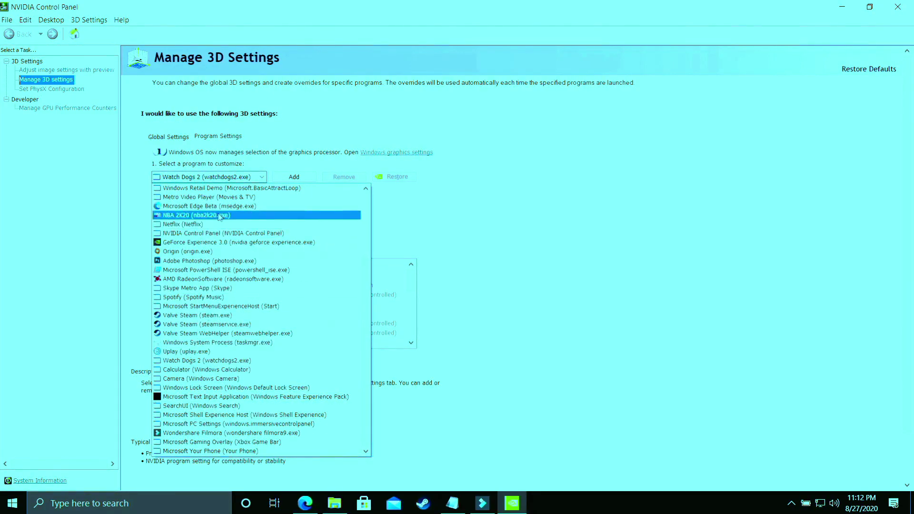
click(219, 217)
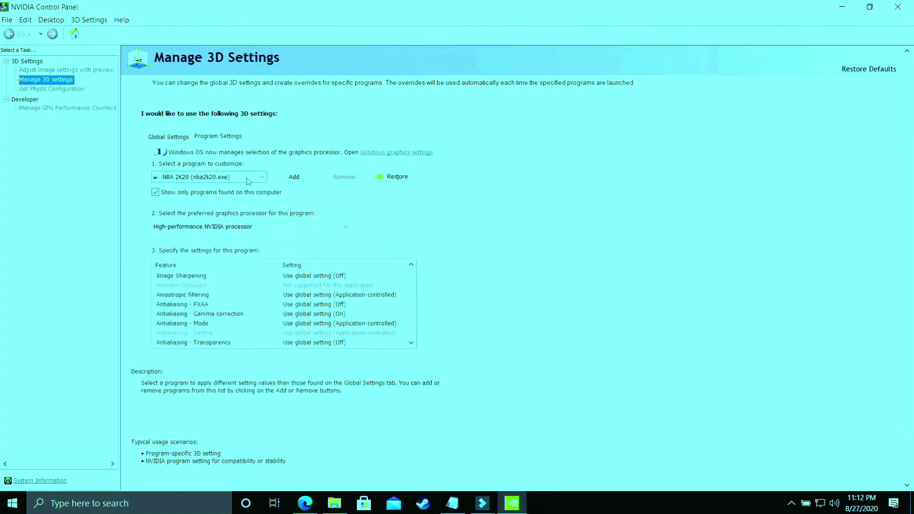
For NBA 2K20, choose the High-performance NVIDIA processor and set the power management mode to Prefer maximum performance
click(188, 227)
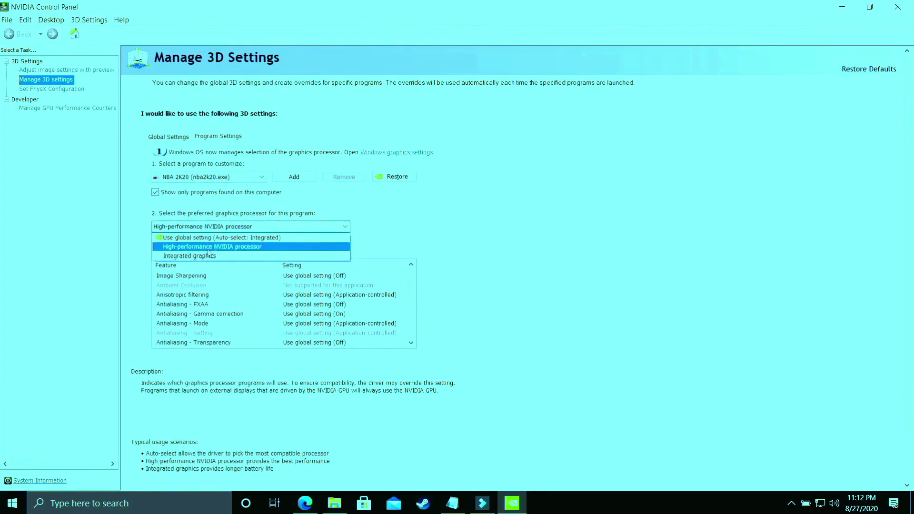
click(211, 248)
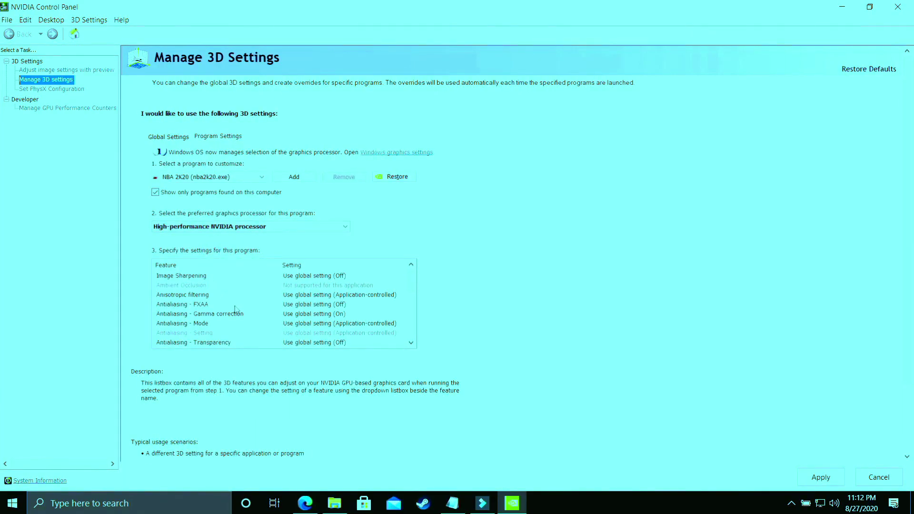
scroll(235, 309, down, 2)
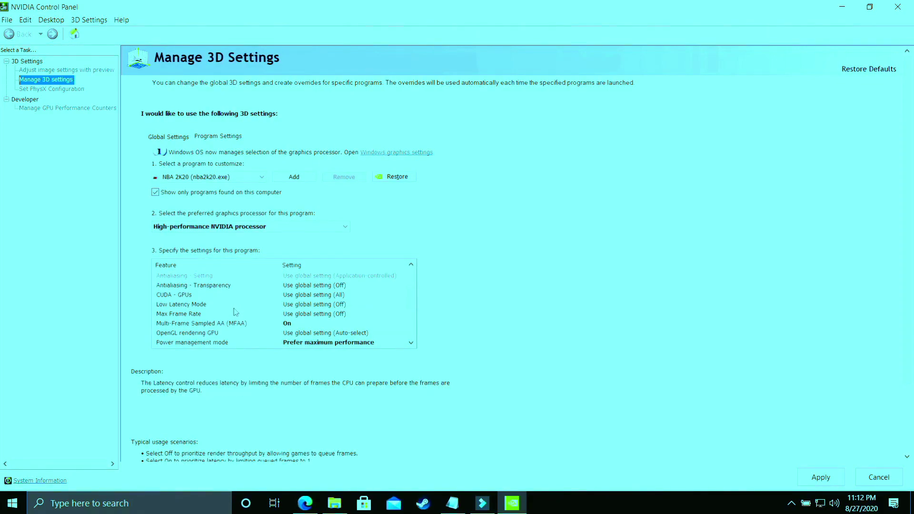
click(236, 345)
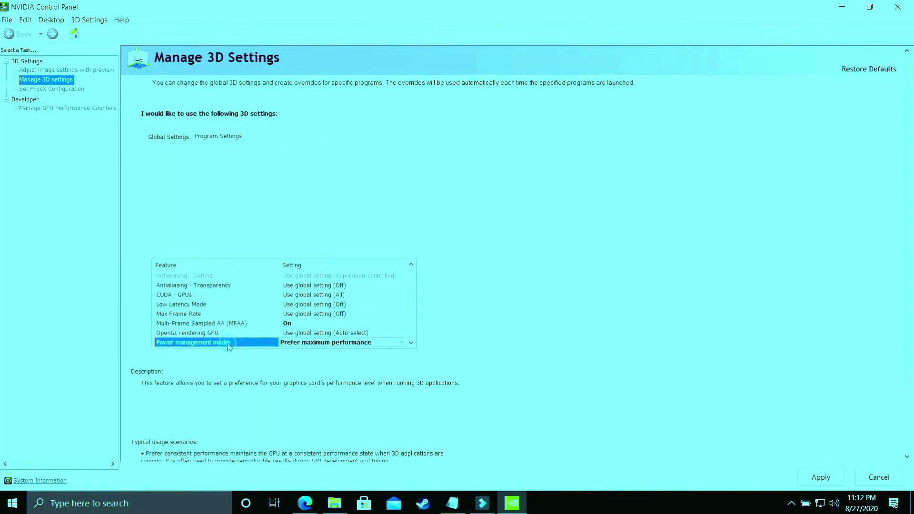
click(289, 342)
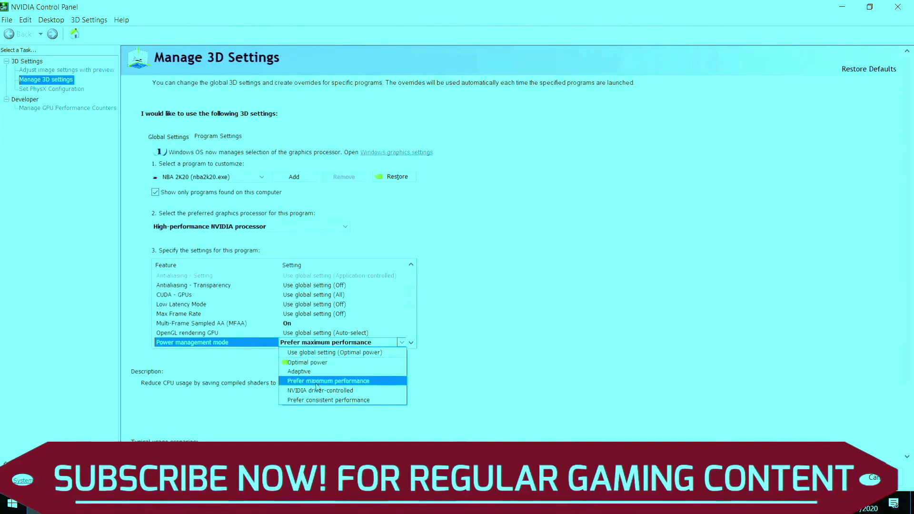
click(332, 383)
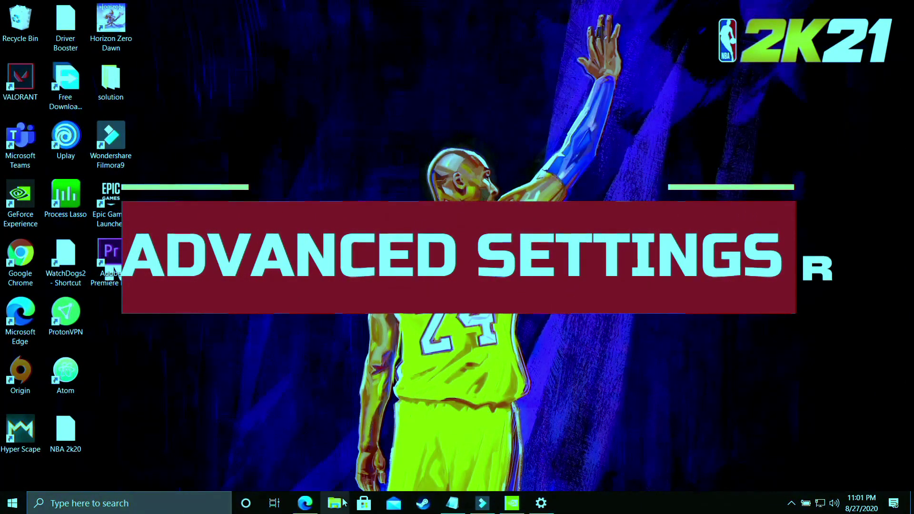
Open Performance Options through This PC's advanced system settings and apply Adjust for best performance to the visual effects
click(334, 496)
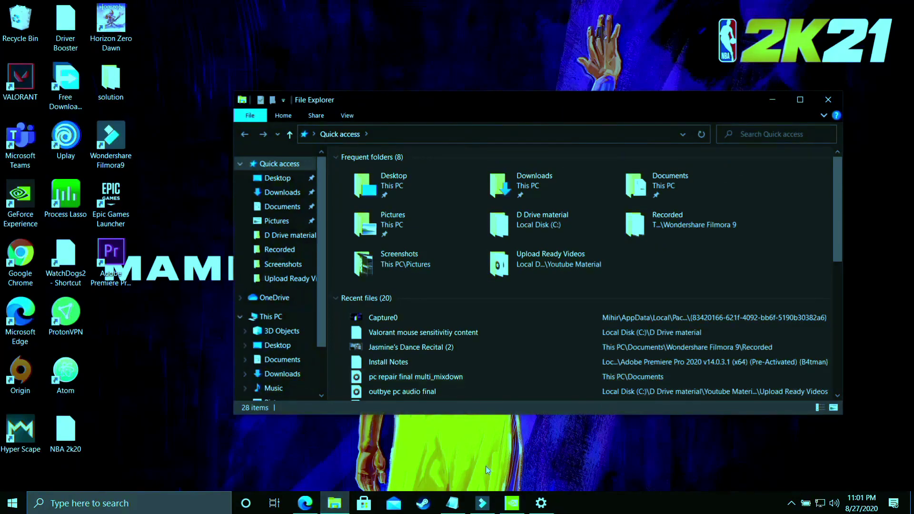
right_click(283, 319)
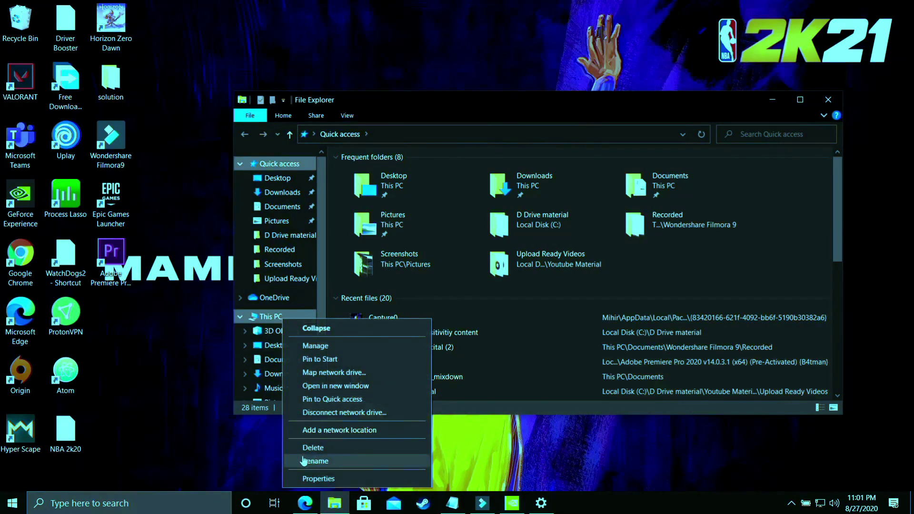
click(319, 478)
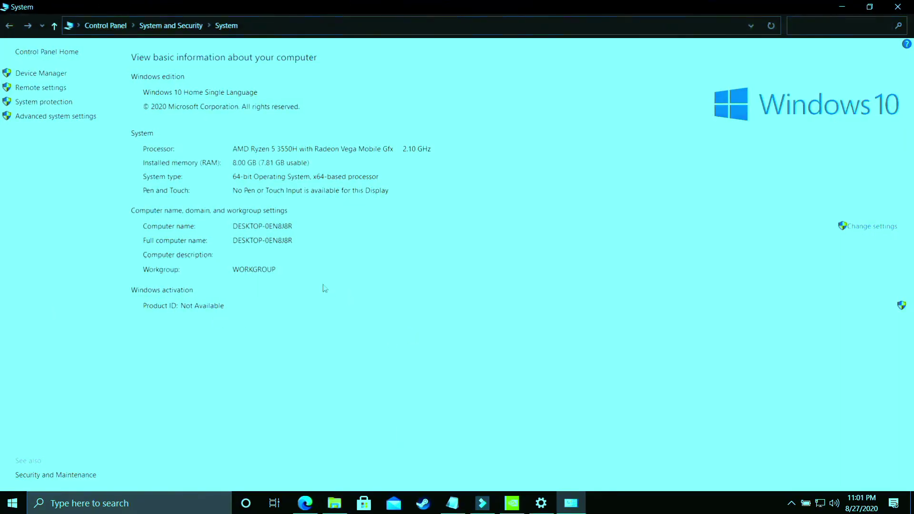
click(73, 117)
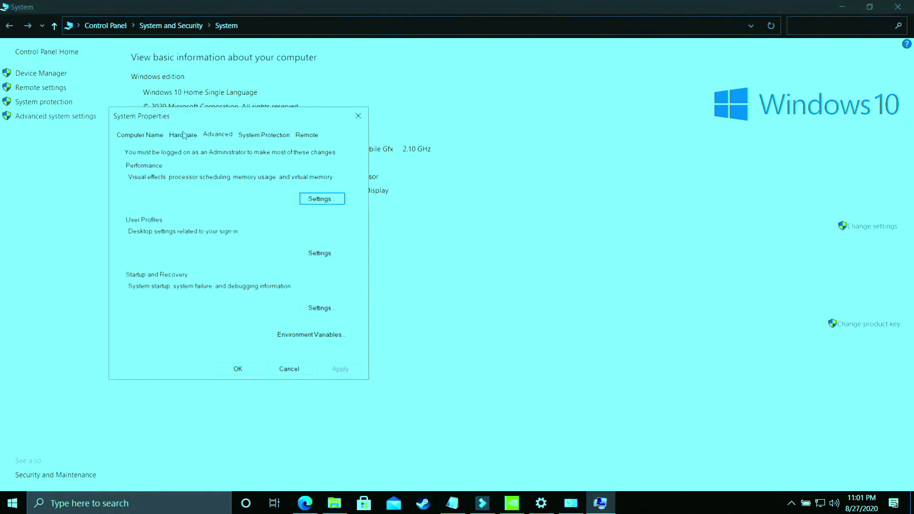
click(322, 199)
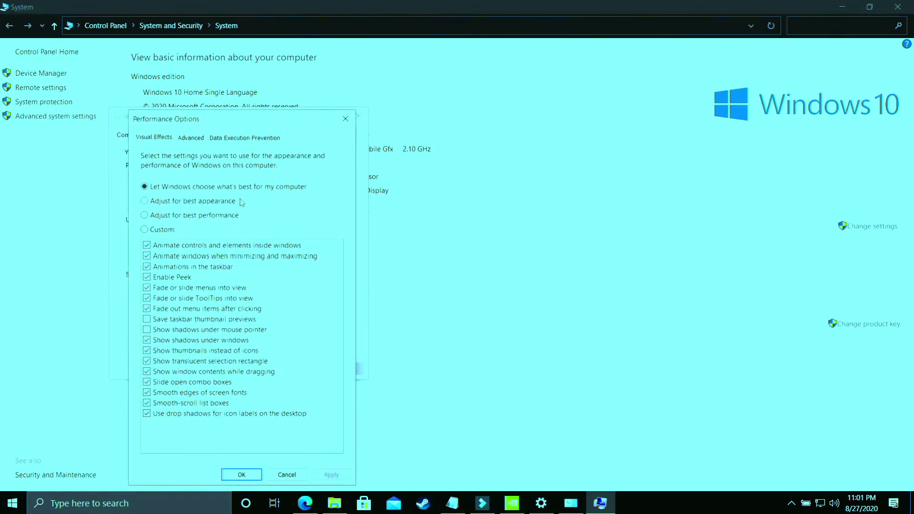
click(175, 217)
click(328, 475)
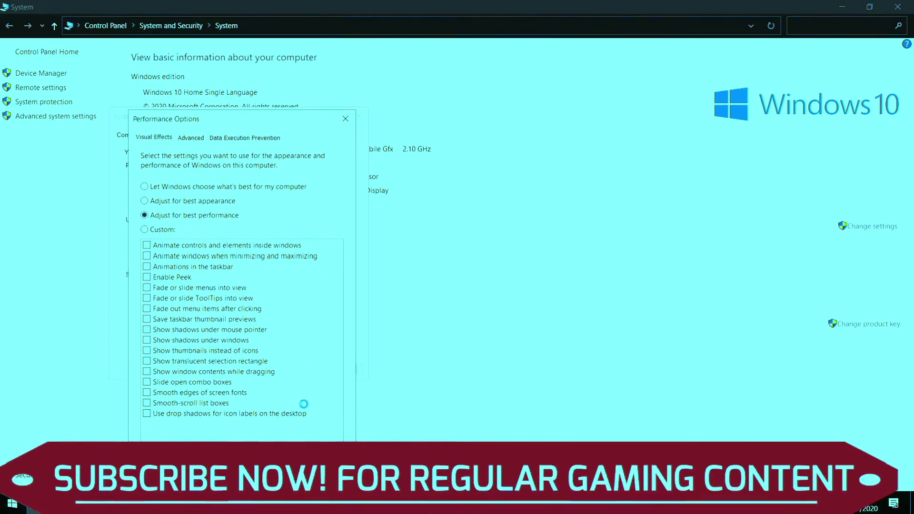
Set processor scheduling to favour the best performance of Programs in the advanced performance options
click(191, 138)
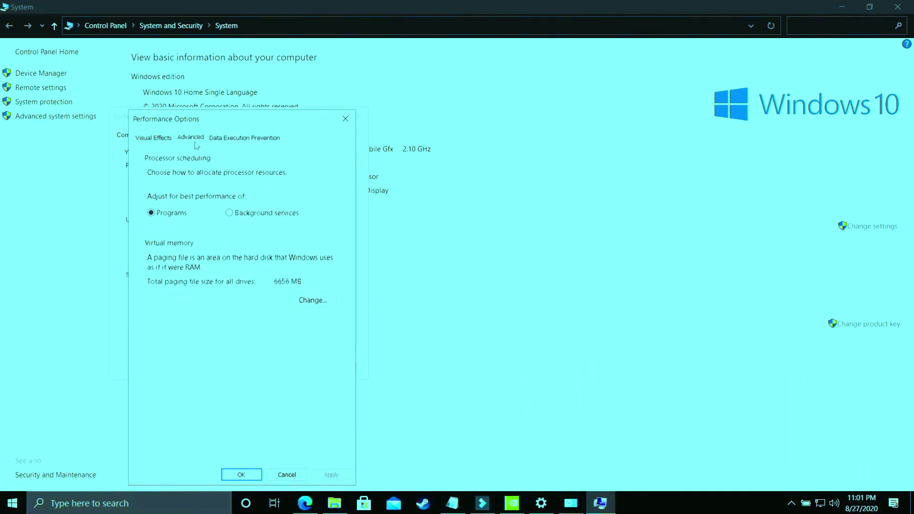
click(238, 214)
click(164, 215)
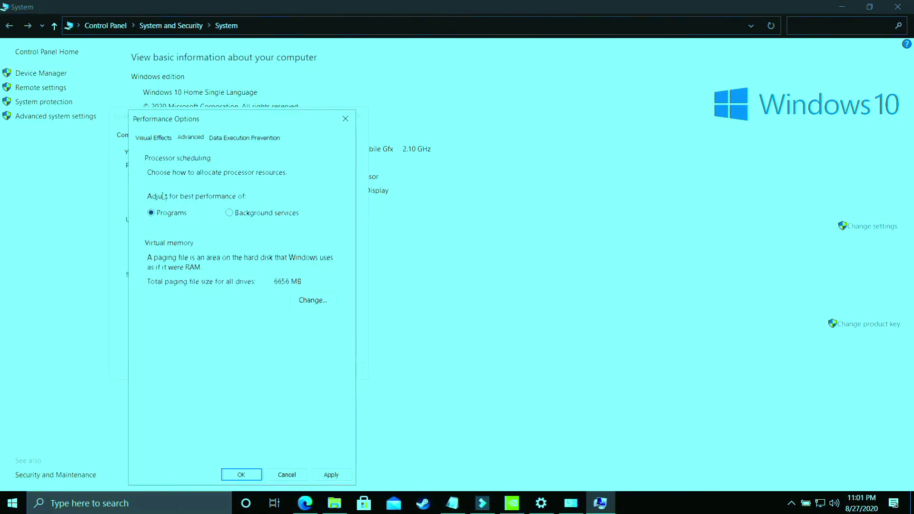
Turn off automatic paging file management and give drive C: a custom virtual memory size with an initial size of 1896 MB
click(311, 301)
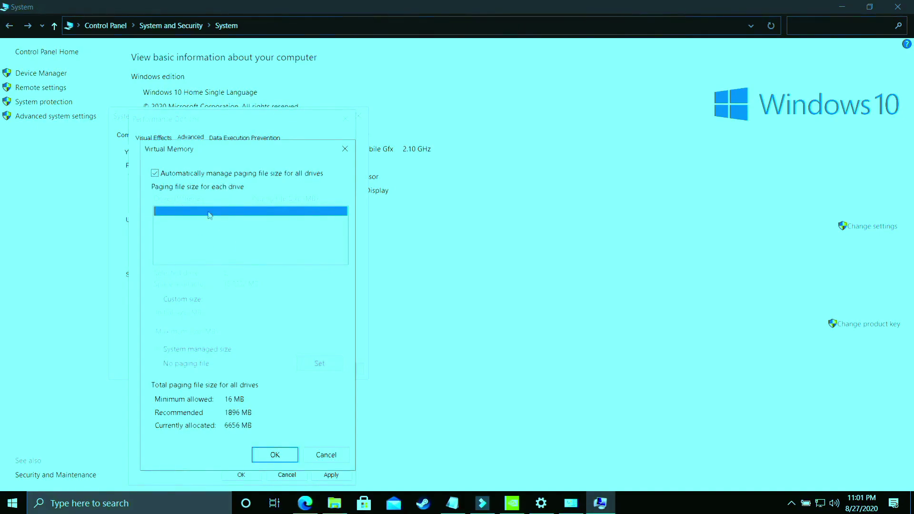
click(154, 174)
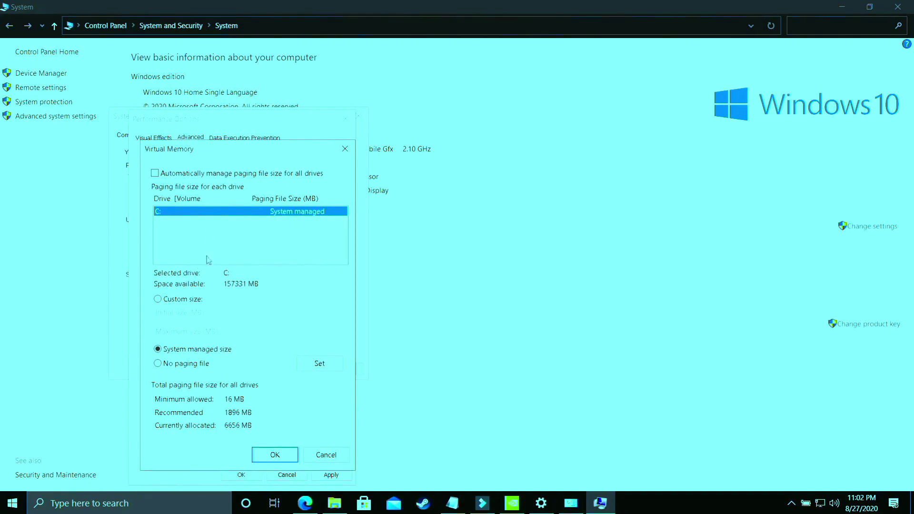
click(189, 300)
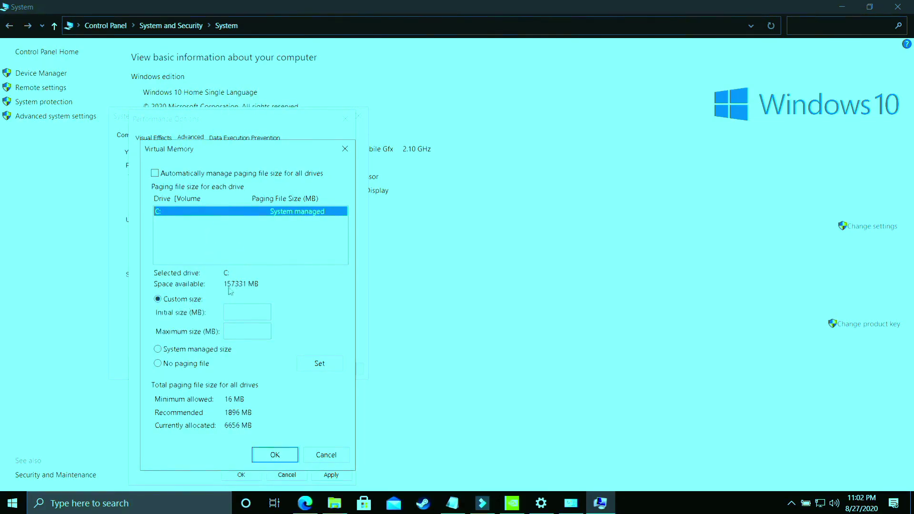
click(246, 313)
text(1896)
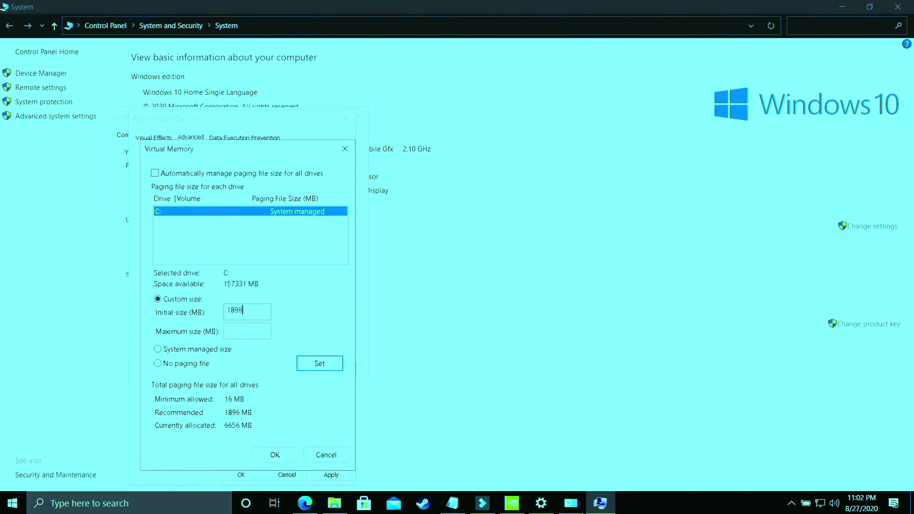
Calculate 8 × 1024 in Calculator and enter 8192 MB as the maximum paging file size for drive C:
click(244, 328)
click(90, 509)
text(c)
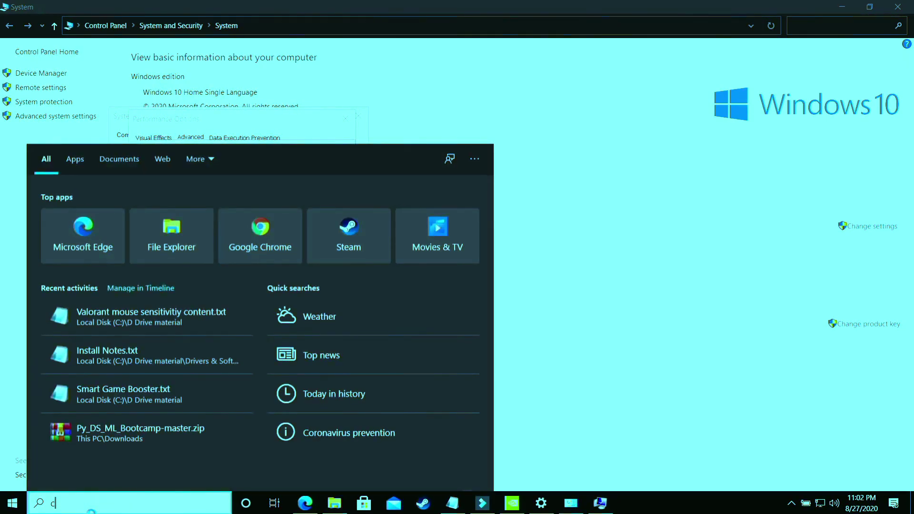
text(alcu)
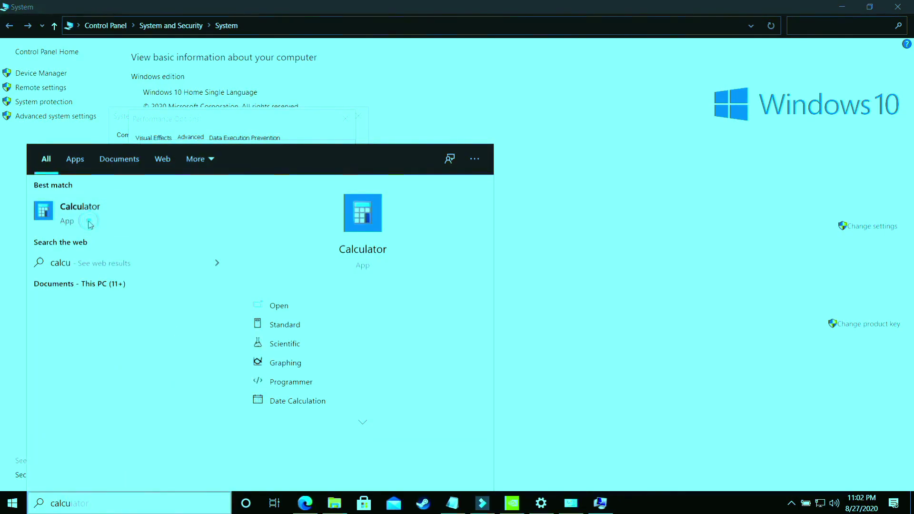
click(89, 221)
drag(113, 22, 564, 108)
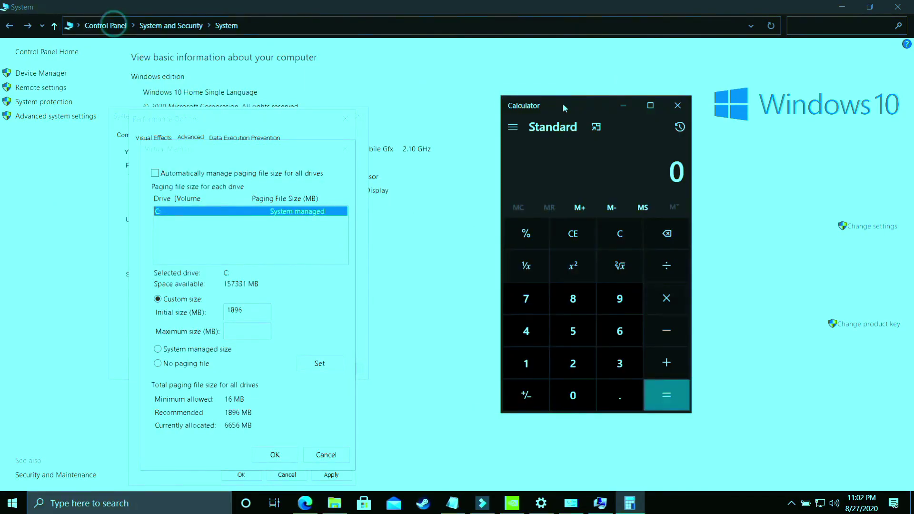
text(8*10)
text(24)
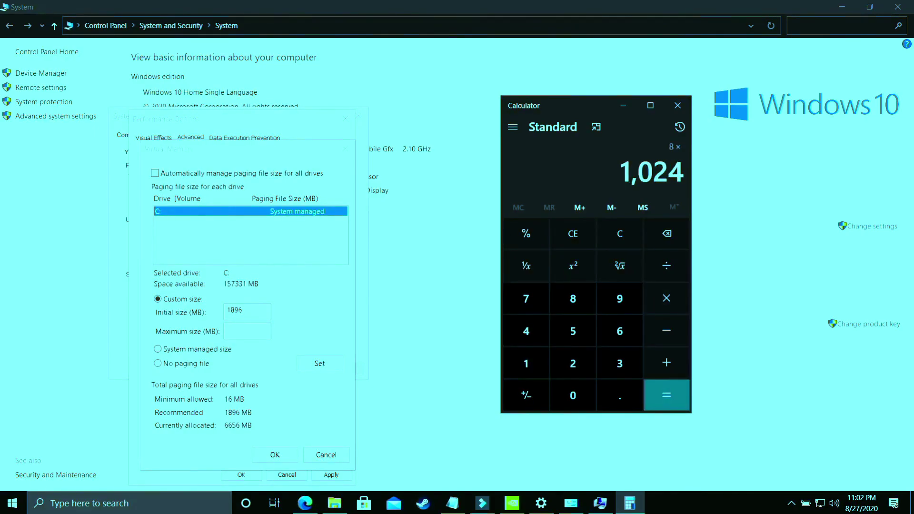
key(Return)
click(257, 330)
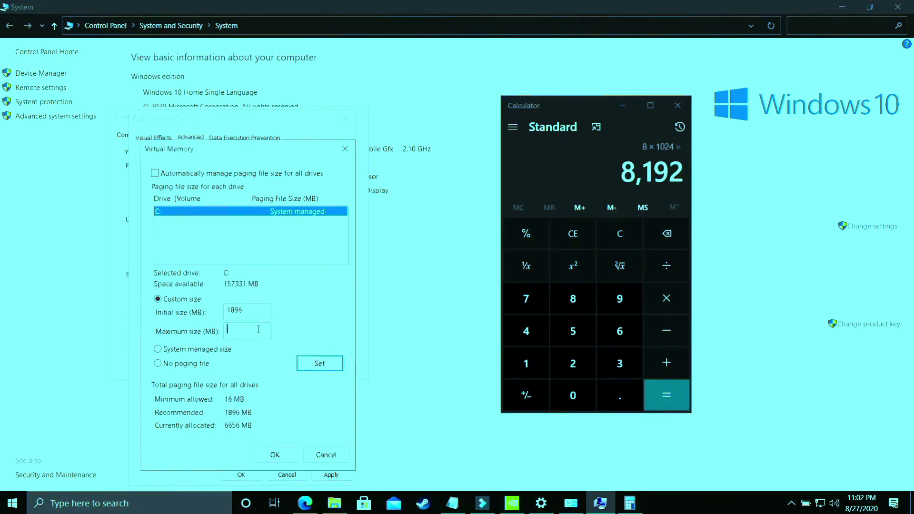
text(8192)
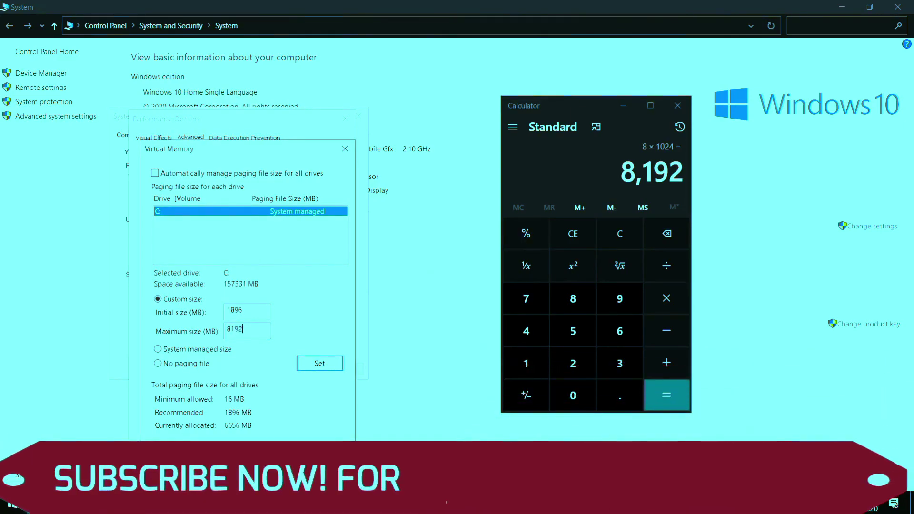
Calculate the alternative maximum sizes 16 × 1024 and 12 × 1024 in Calculator and close it
click(615, 234)
text(16*1024)
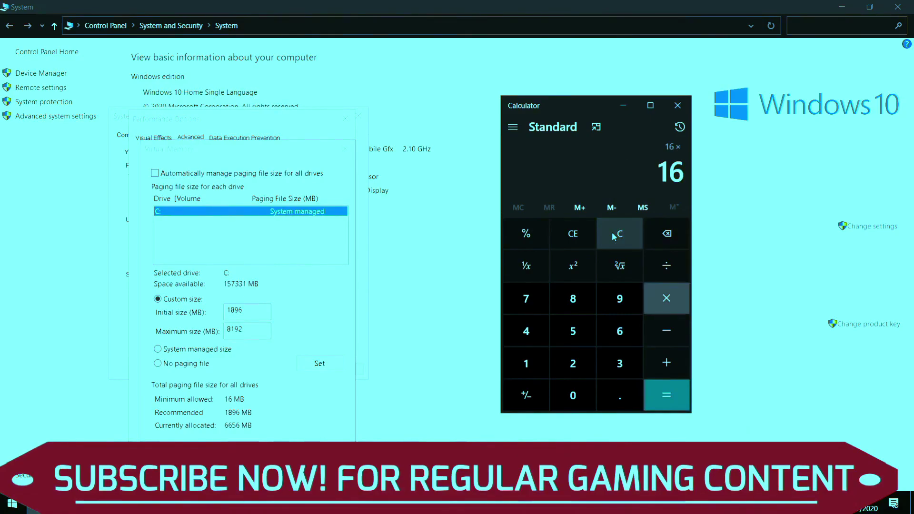
key(Return)
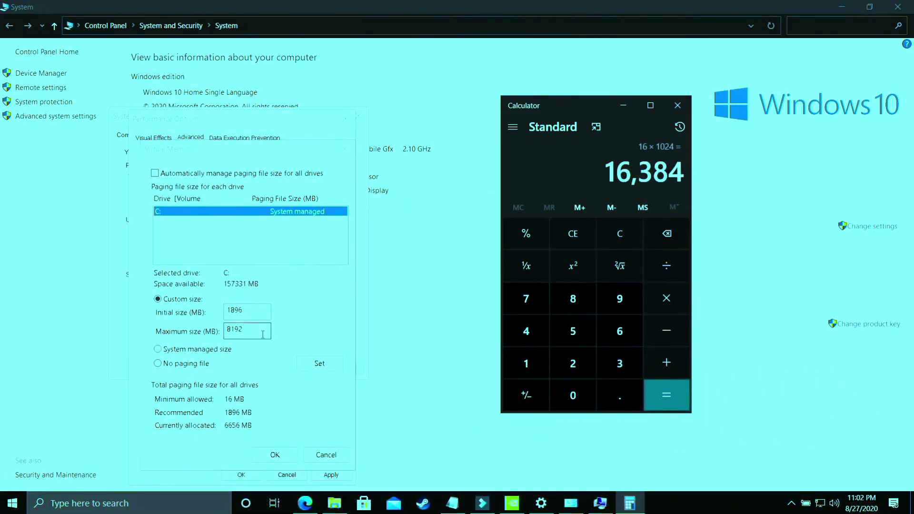
click(216, 331)
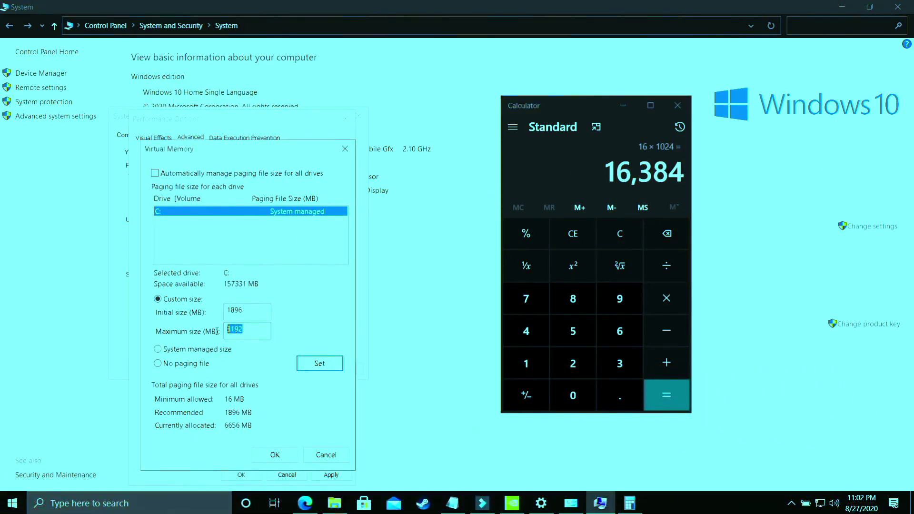
click(621, 240)
text(12*1024)
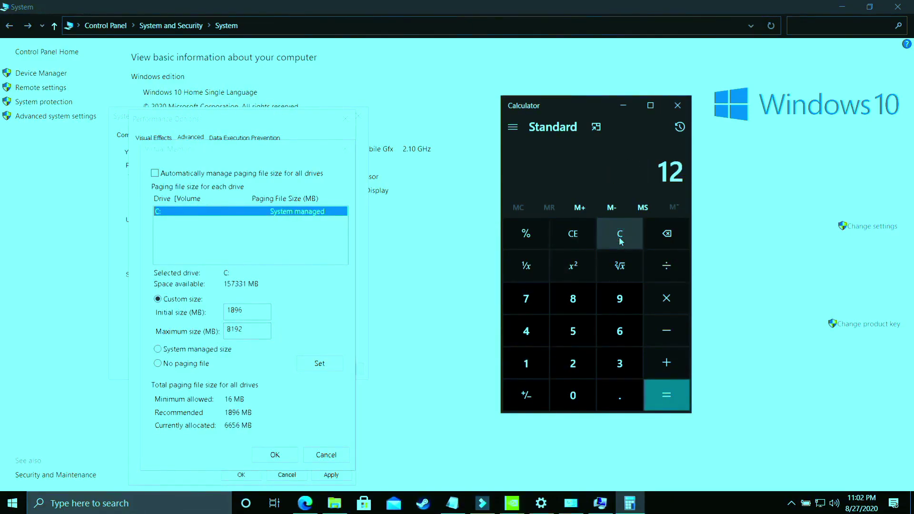
key(Return)
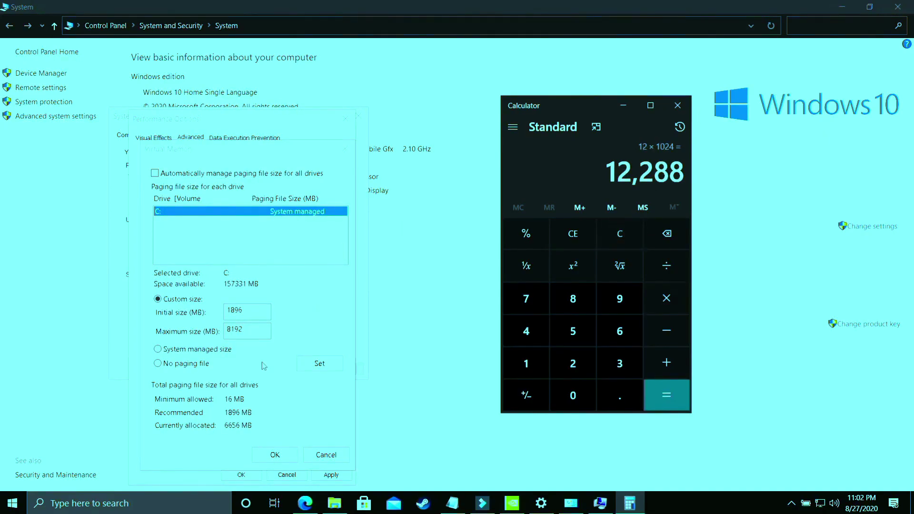
double_click(234, 330)
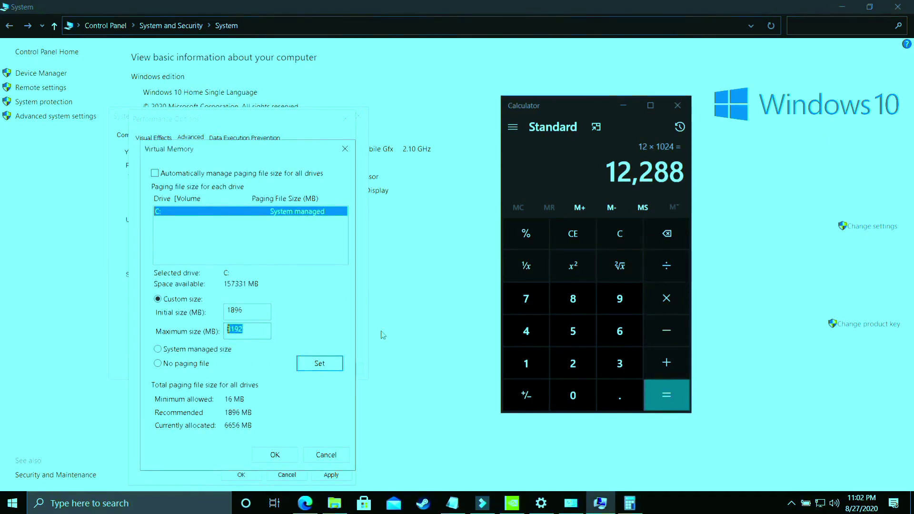
click(677, 105)
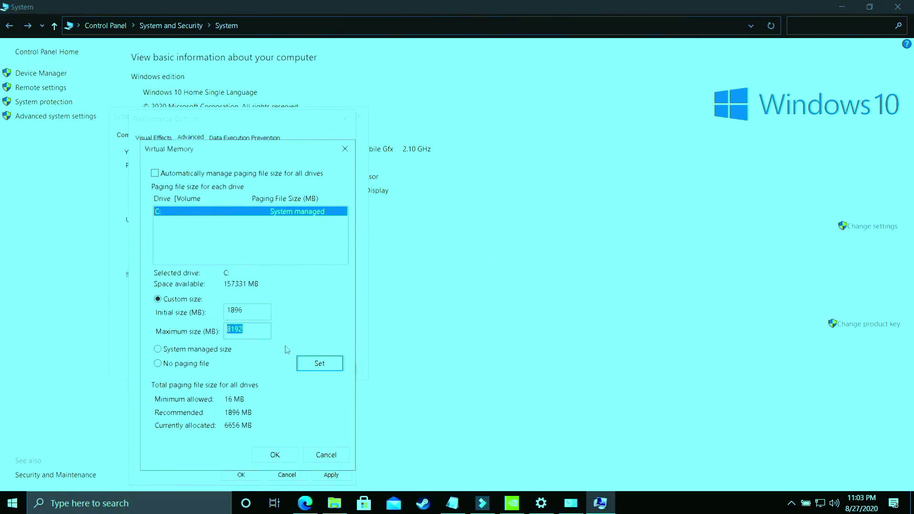
Confirm the virtual memory settings, acknowledge the restart notice and close Performance Options and System Properties with the changes accepted
click(283, 455)
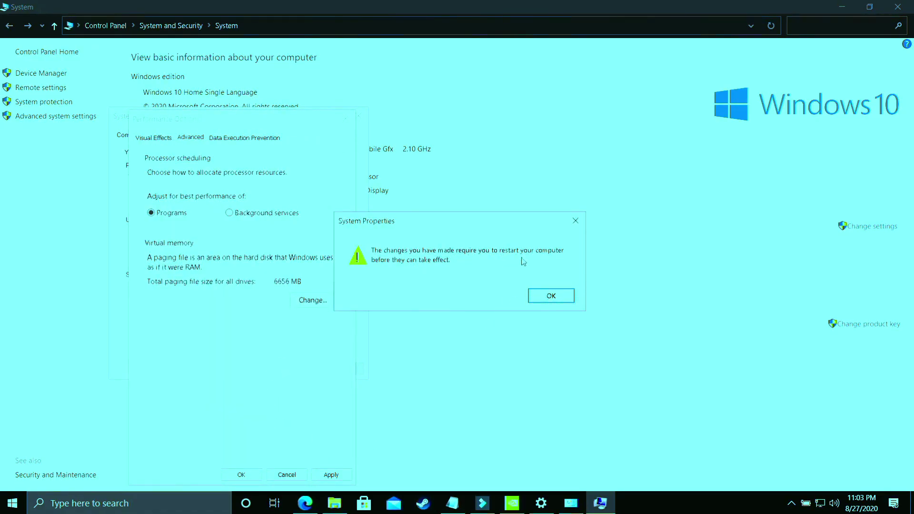
click(550, 296)
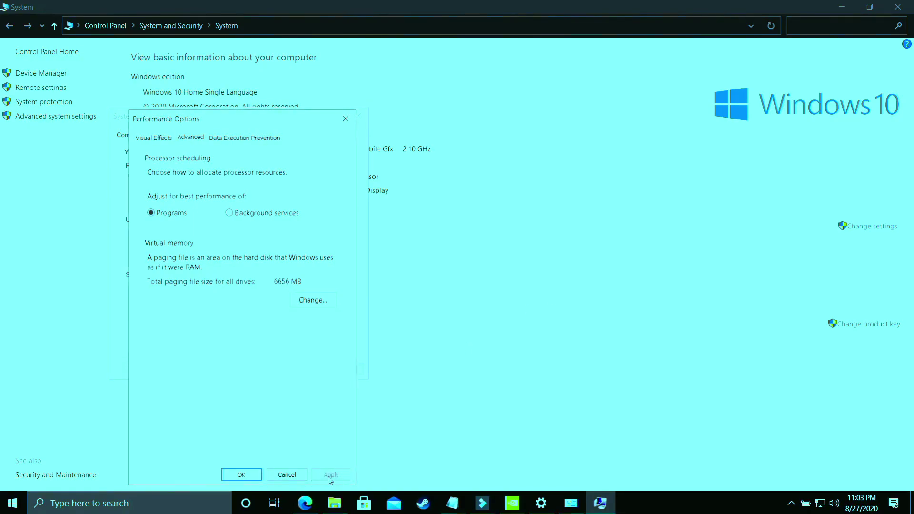
click(239, 474)
click(237, 370)
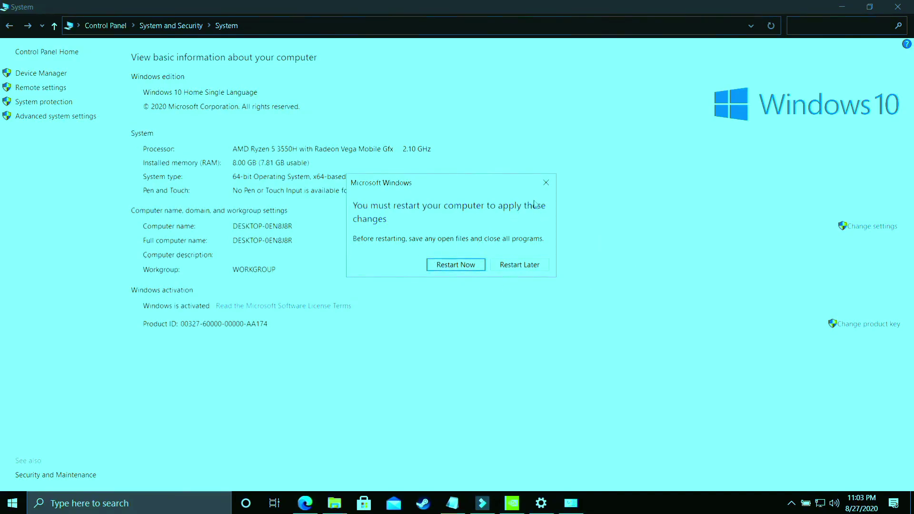
From the desktop, open the Windows Temp folder with the Run command temp and maximize its window
key(super+d)
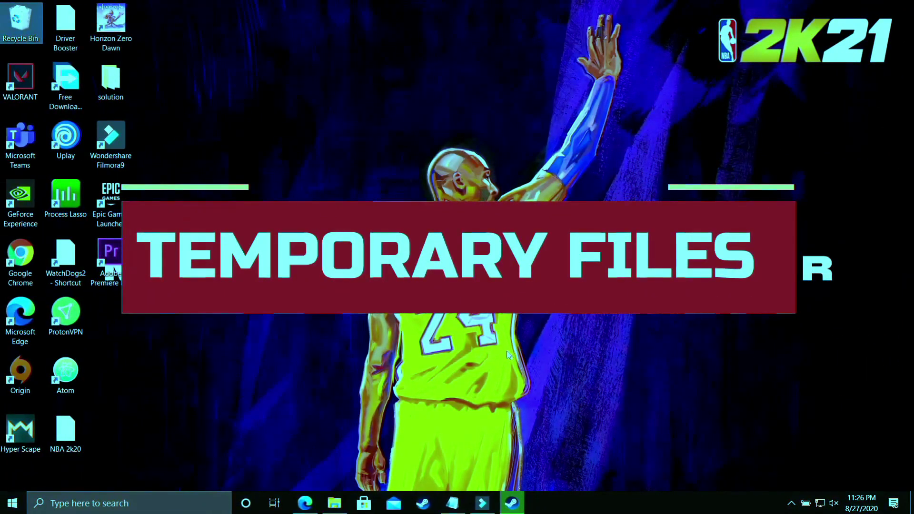
click(99, 502)
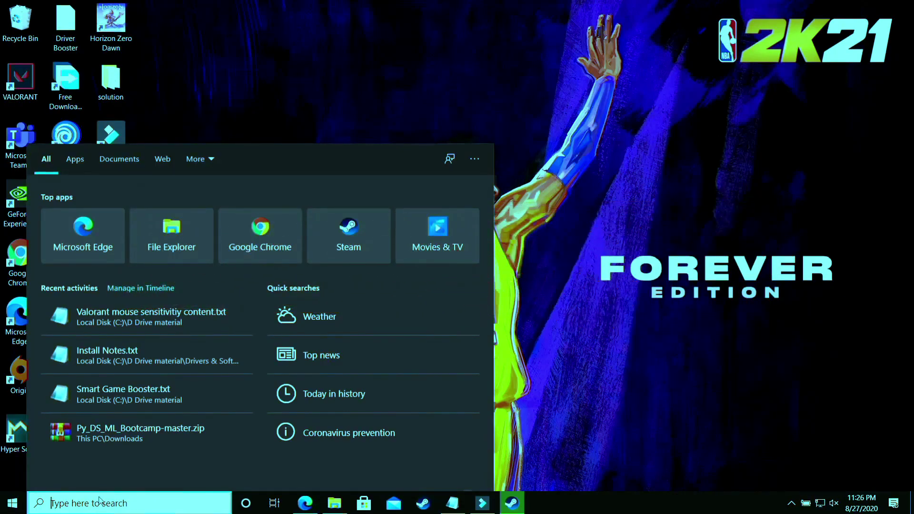
text(run)
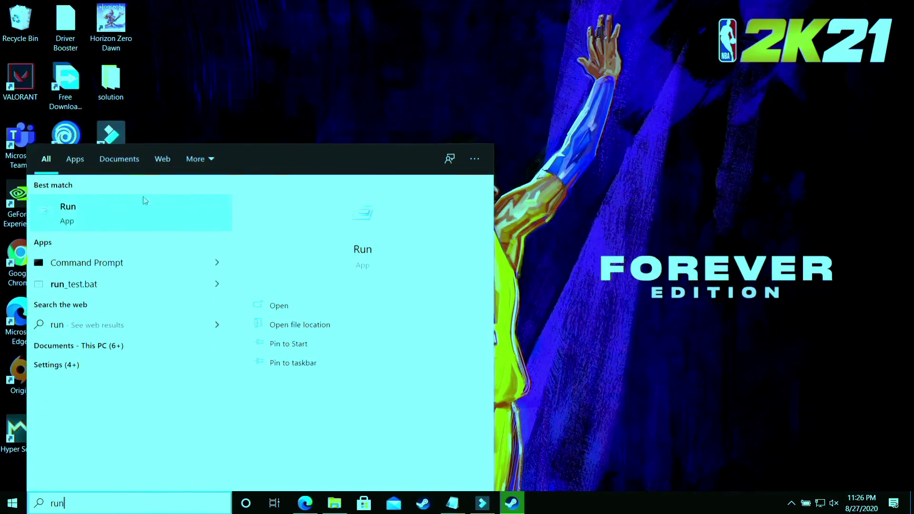
click(95, 209)
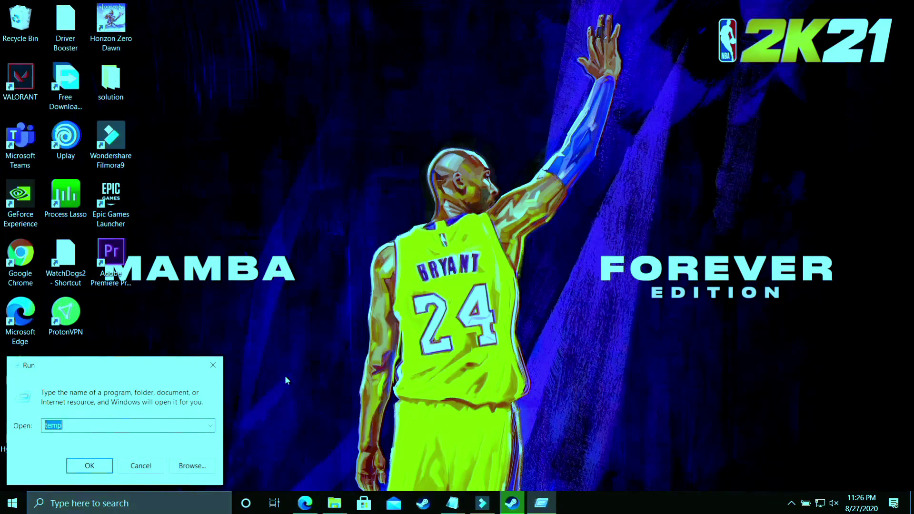
text(temp)
key(Return)
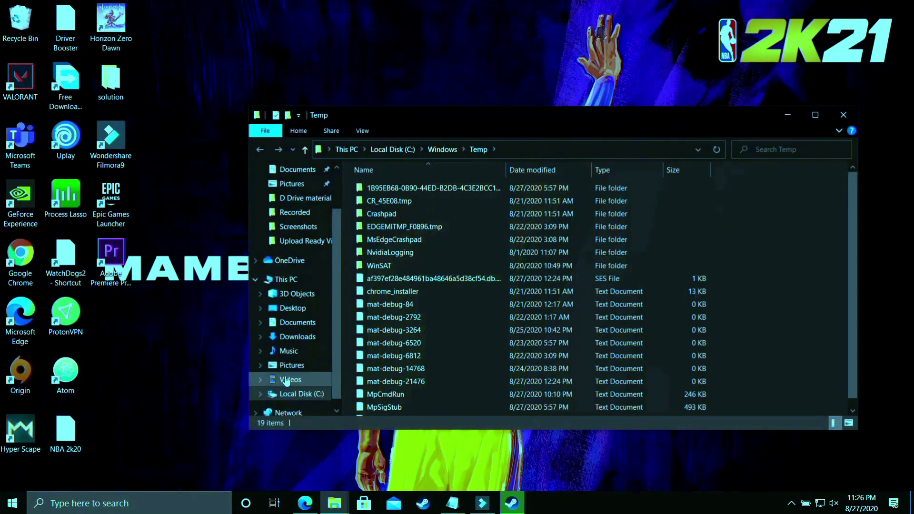
double_click(477, 122)
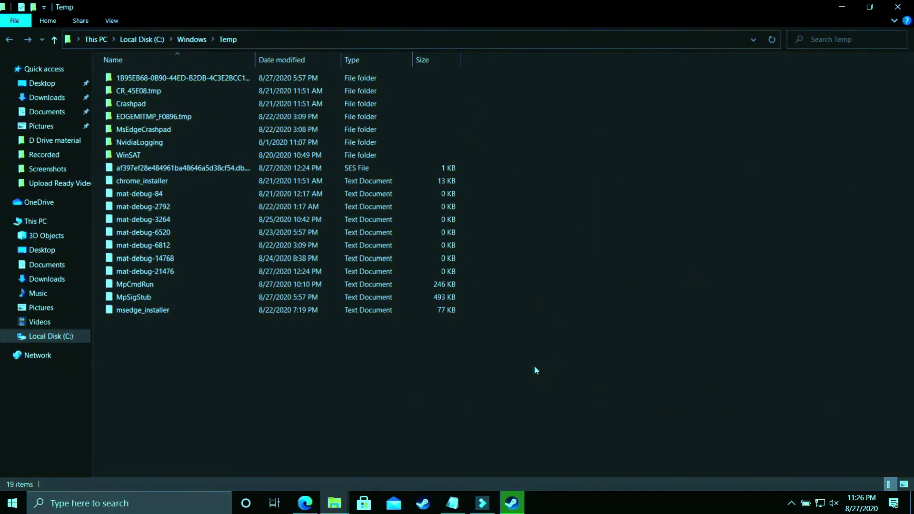
Permanently delete all files and folders in the Windows Temp folder, granting administrator permission for all current items
key(ctrl+a)
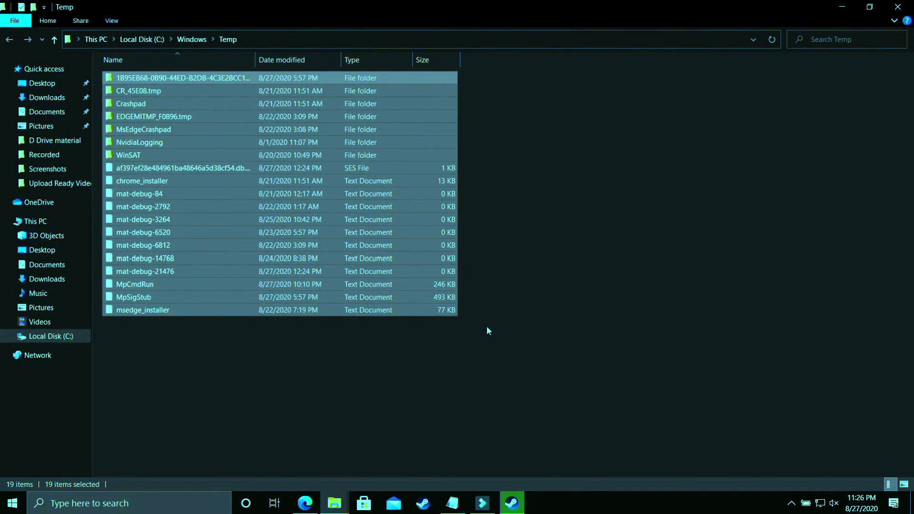
key(shift+Delete)
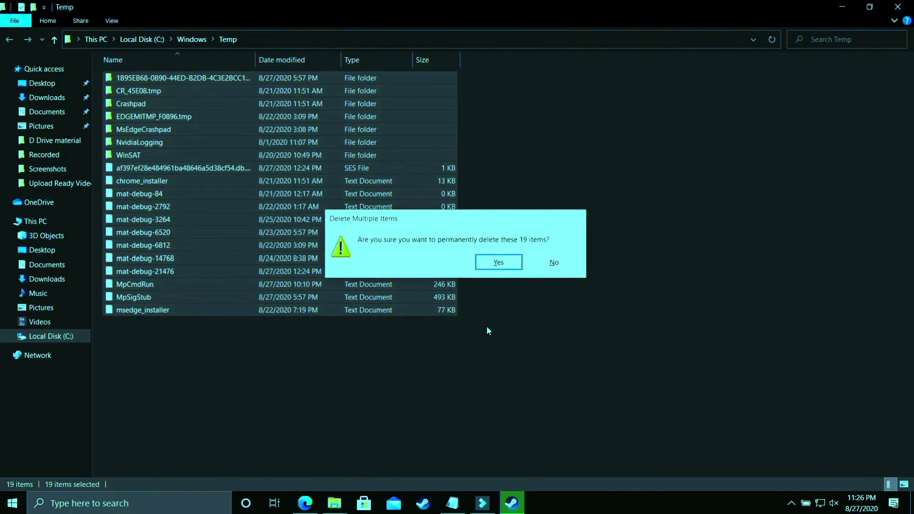
key(Return)
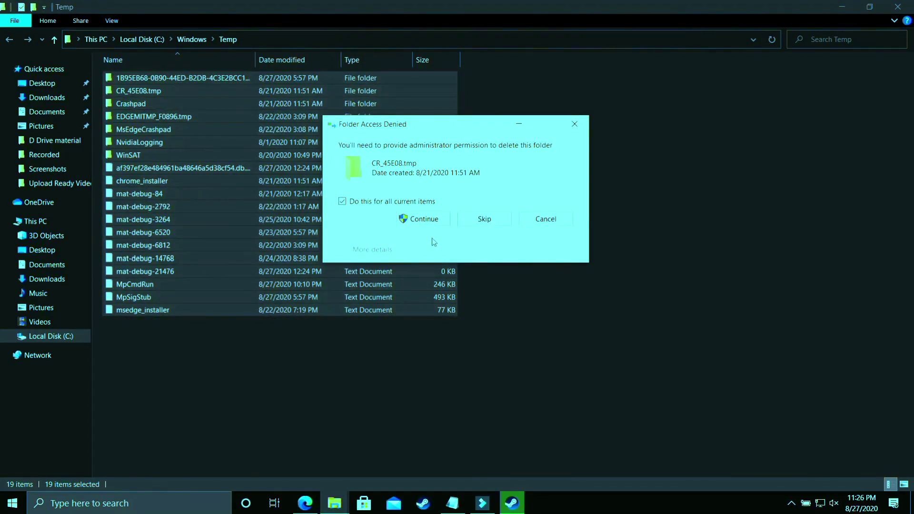
click(419, 219)
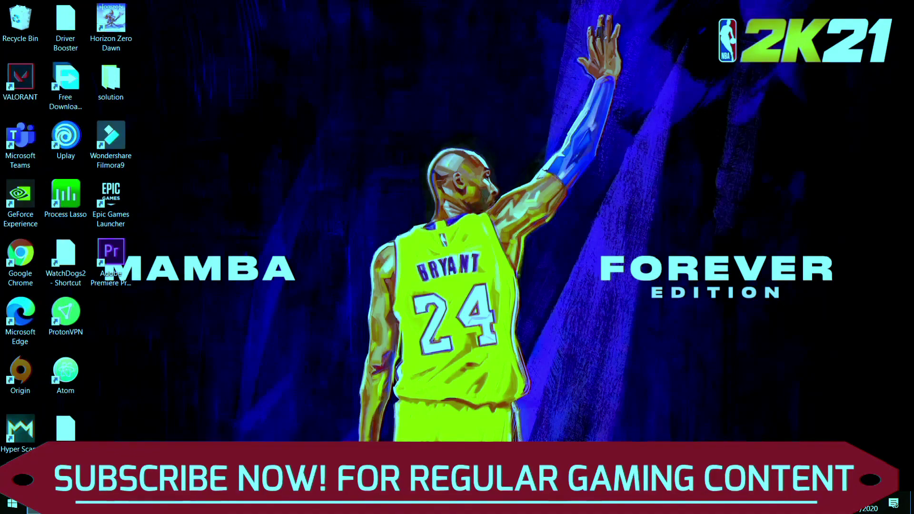
Open the user's temporary files folder with the Run command %temp%
key(super+s)
text(run)
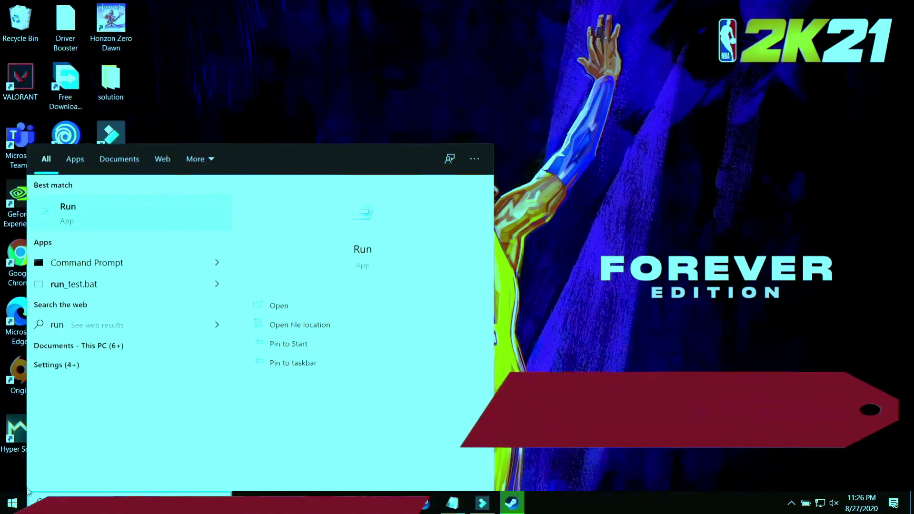
key(Return)
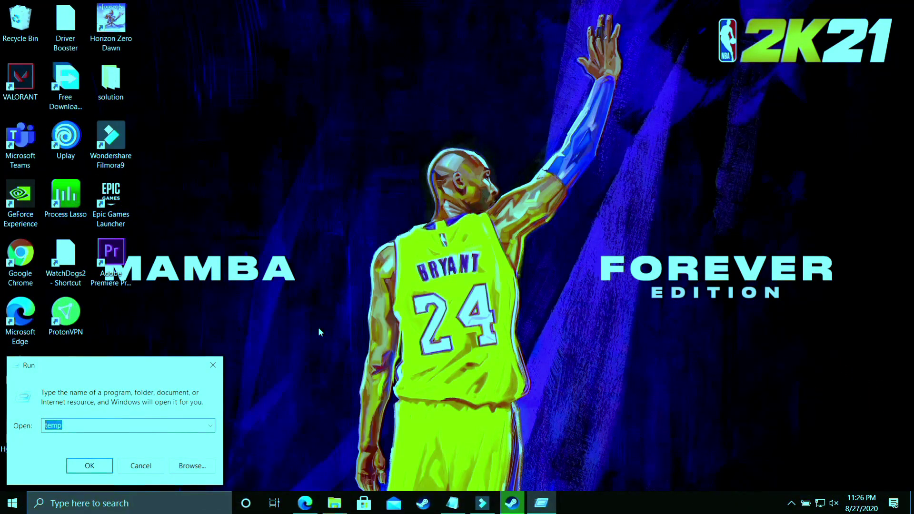
text(%)
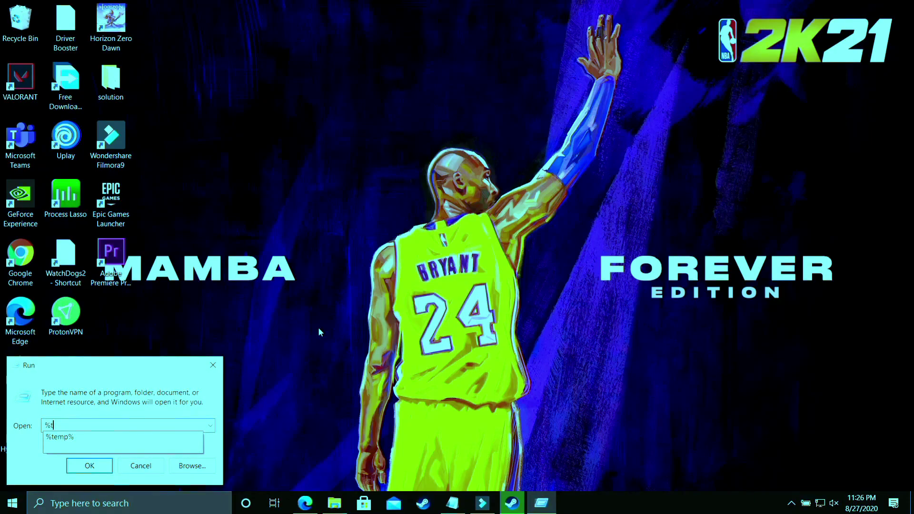
text(temp%)
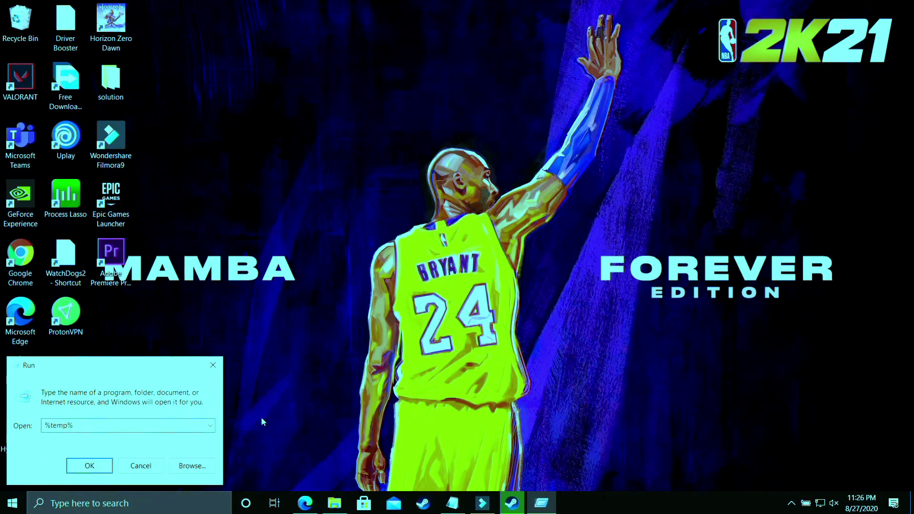
click(86, 465)
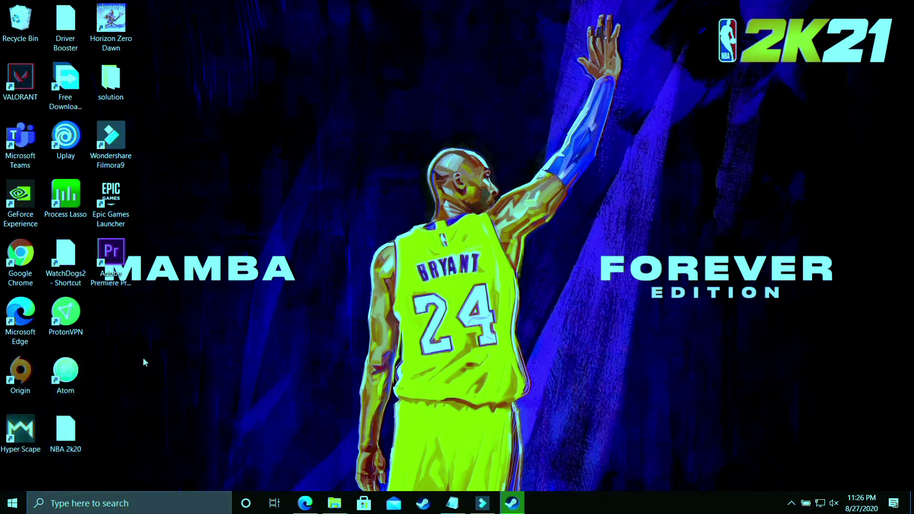
Permanently delete everything in the user's Temp folder, skipping all current items that are in use
key(ctrl+a)
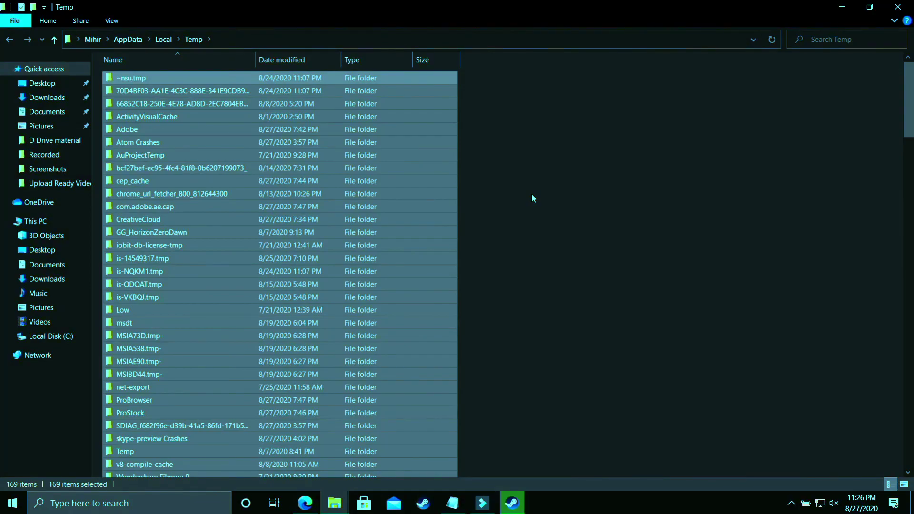
key(shift+Delete)
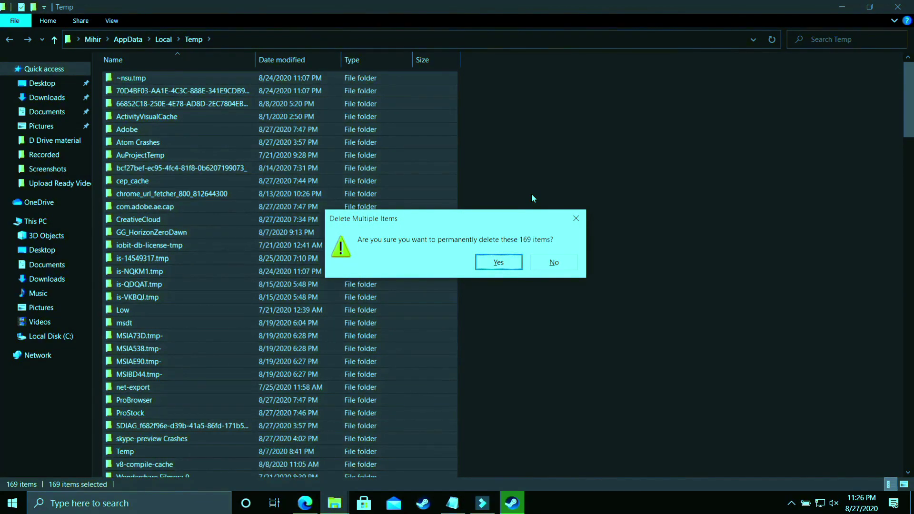
key(Return)
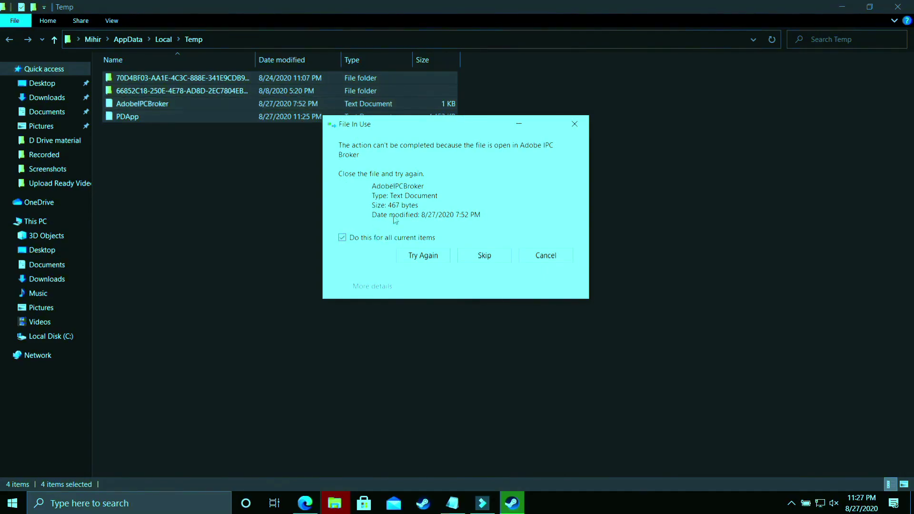
click(483, 257)
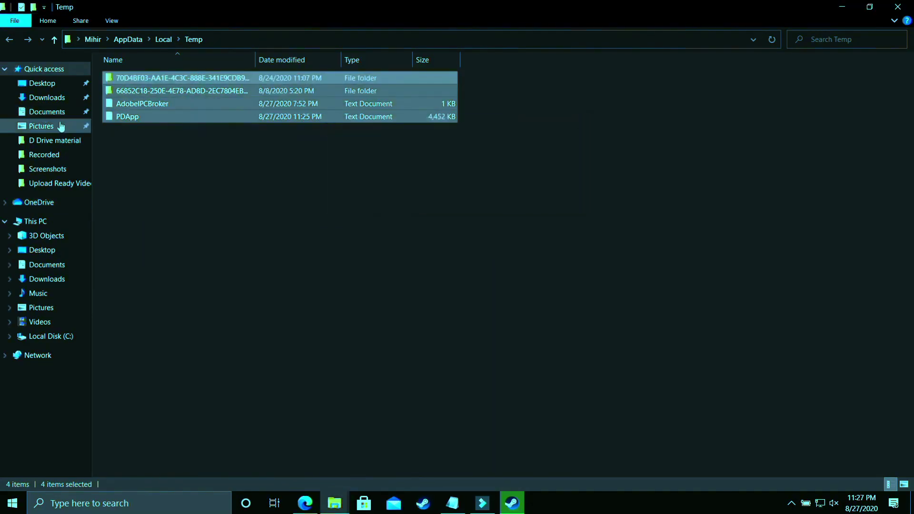
Open the Prefetch folder inside Windows on Local Disk (C:), granting permanent access to the folder
click(46, 224)
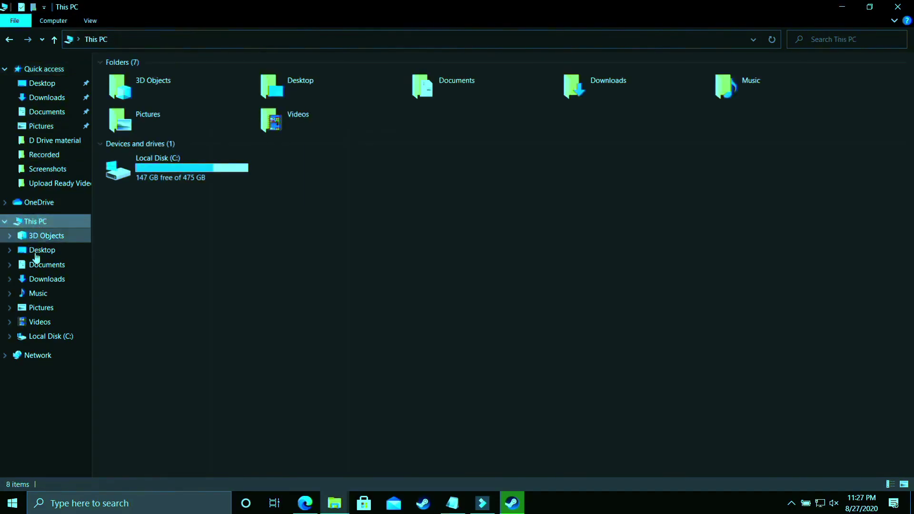
click(169, 159)
double_click(169, 160)
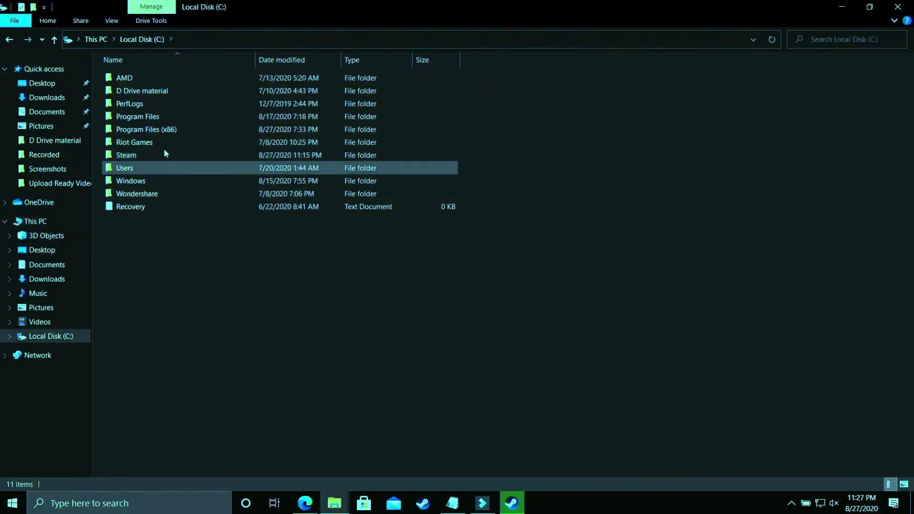
click(176, 182)
double_click(176, 182)
click(282, 248)
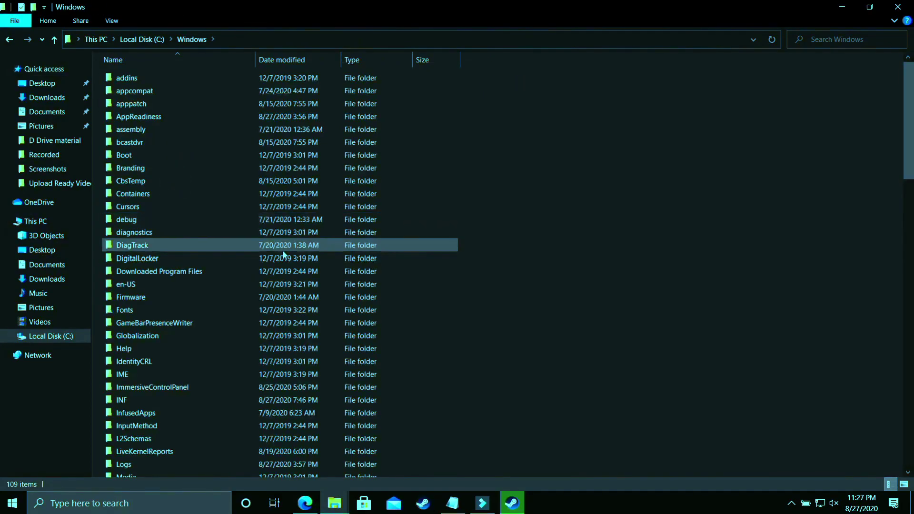
scroll(284, 254, down, 12)
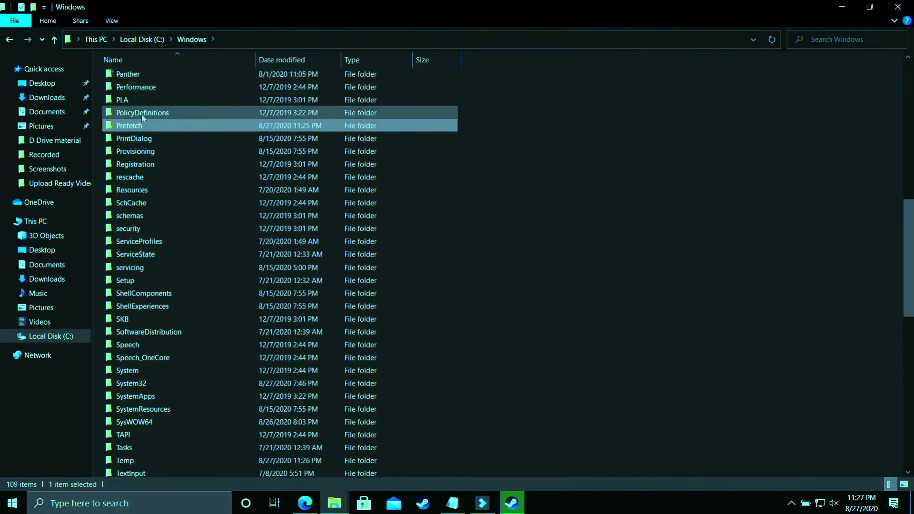
double_click(140, 128)
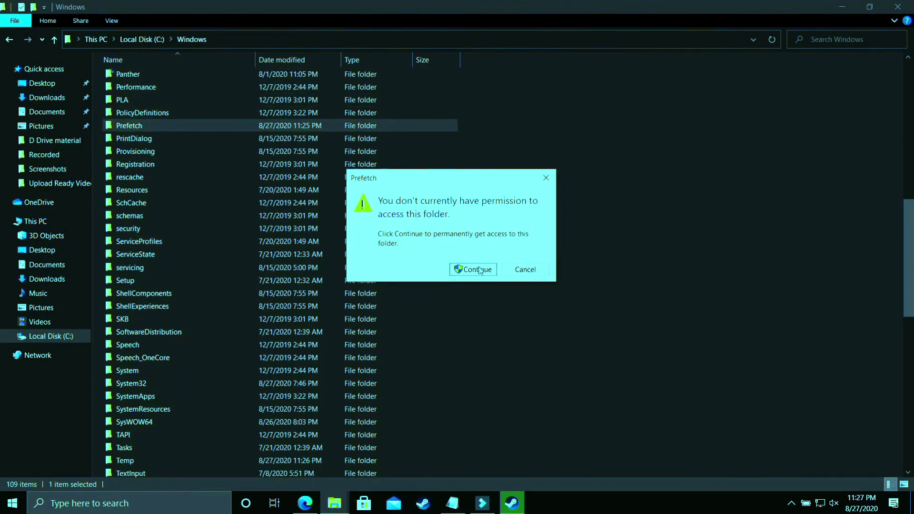
click(471, 267)
Permanently delete all items in the Prefetch folder, including ReadyBoot, and skip all current files in use
key(ctrl+a)
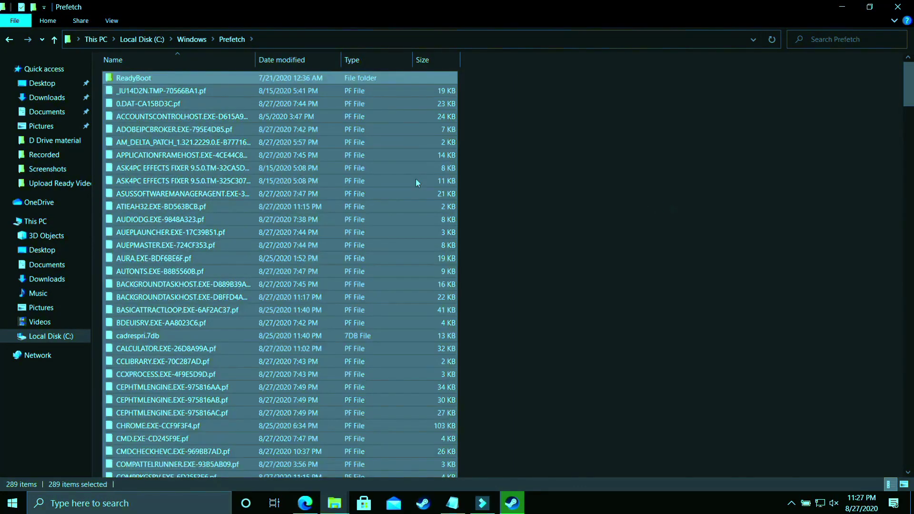
ctrl+click(136, 78)
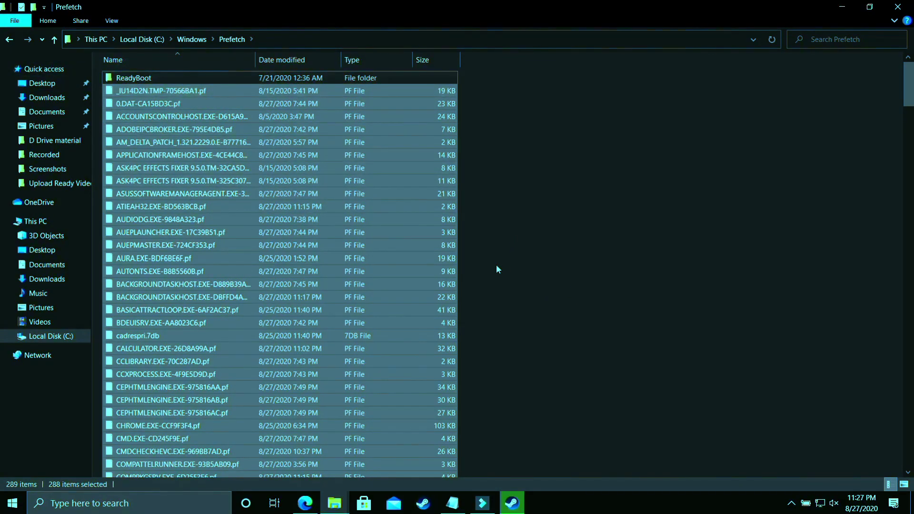
key(ctrl+a)
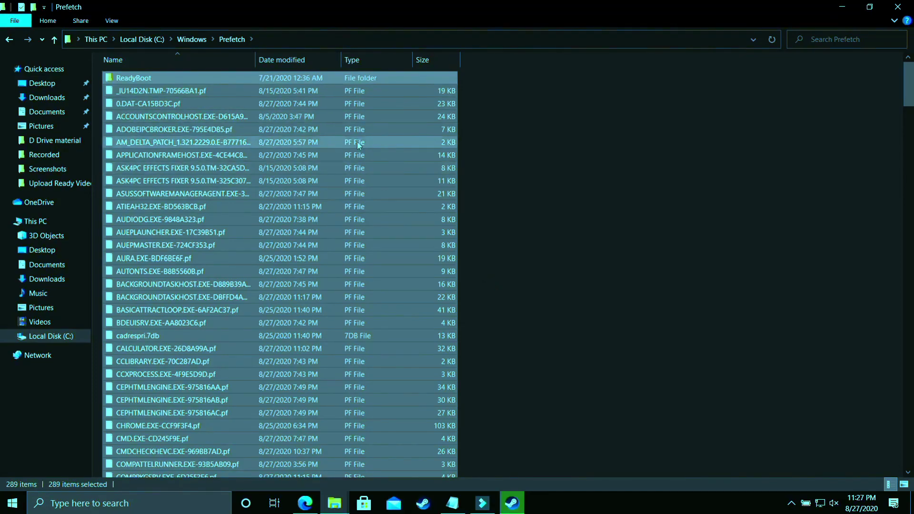
key(shift+Delete)
key(Return)
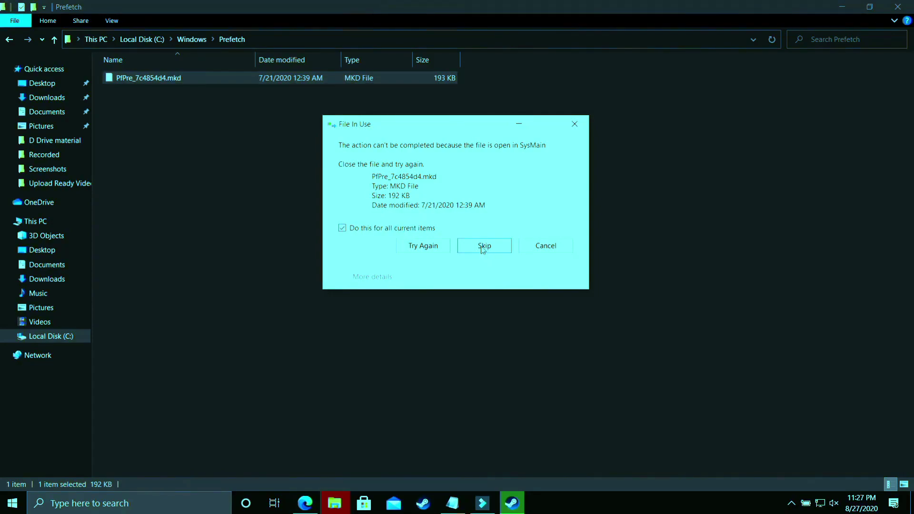
click(481, 247)
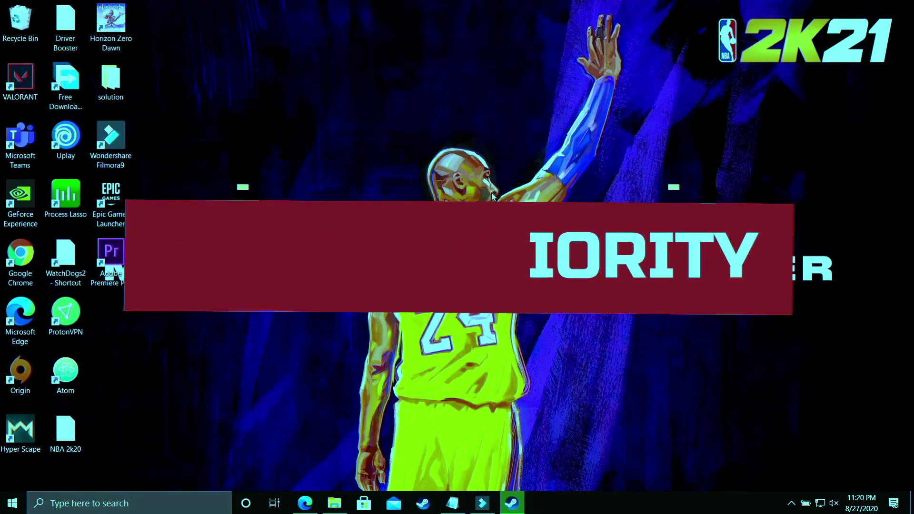
Switch to Steam, launch NBA 2K20 from the library and minimize the Steam window
click(522, 503)
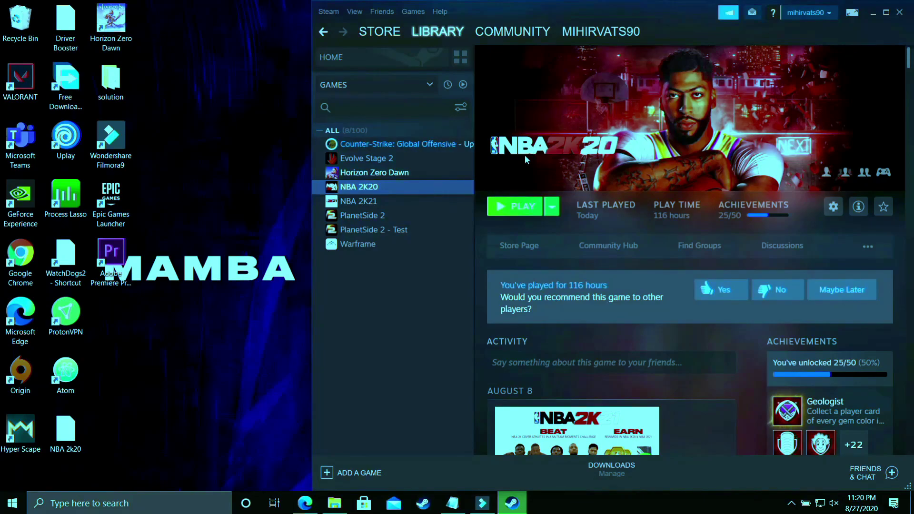
click(514, 208)
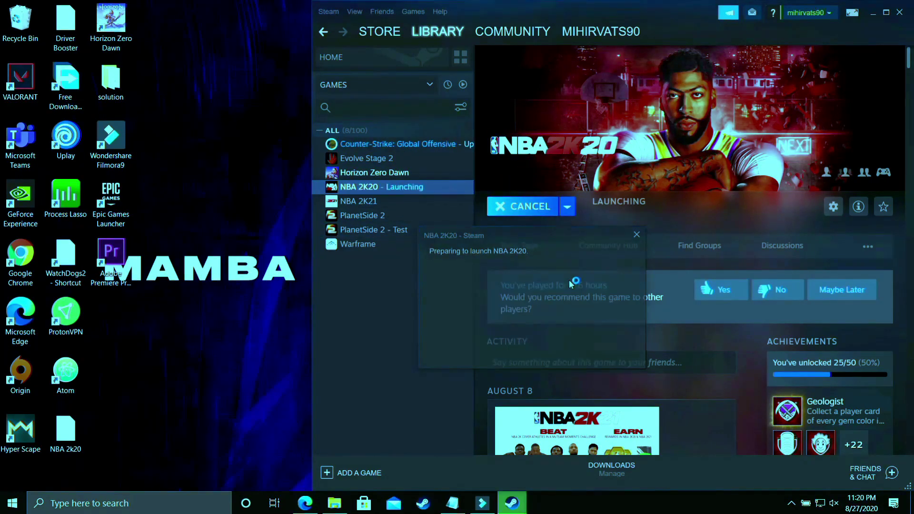
click(877, 16)
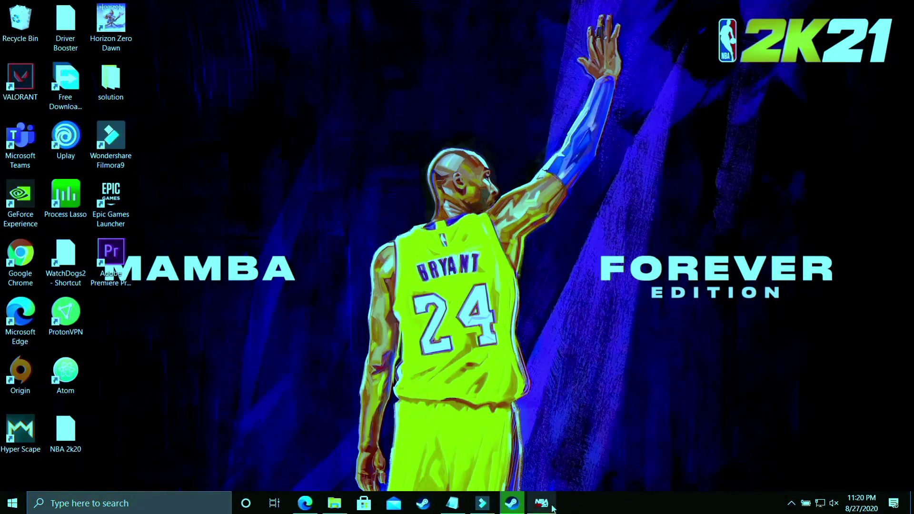
Open Task Manager and go to the process details of the NBA2K20 app
right_click(638, 508)
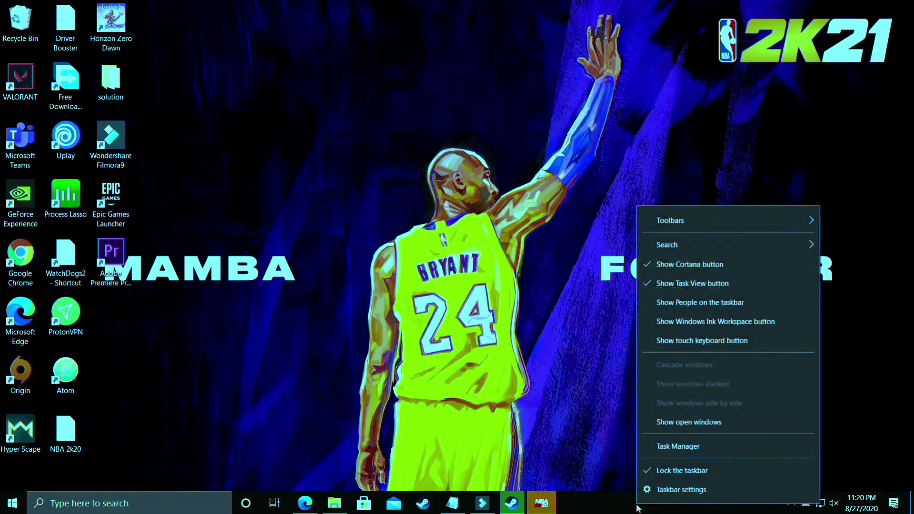
click(678, 446)
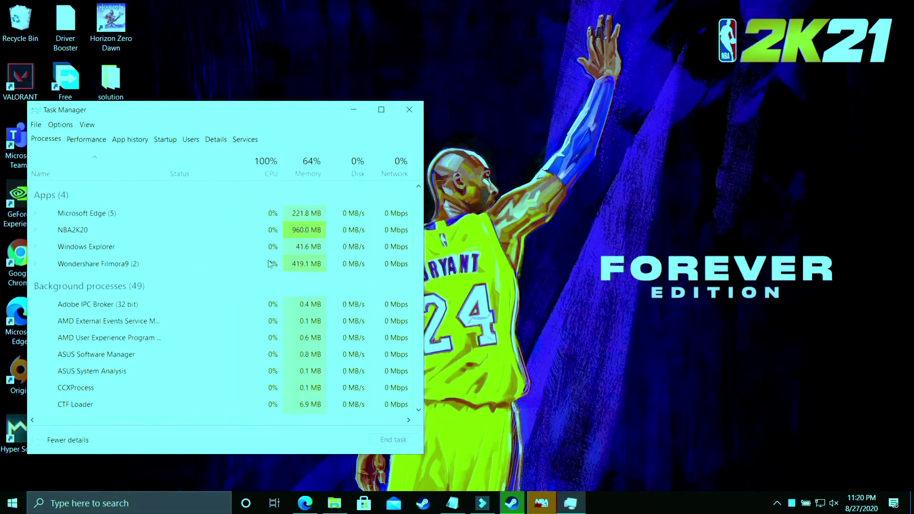
right_click(75, 232)
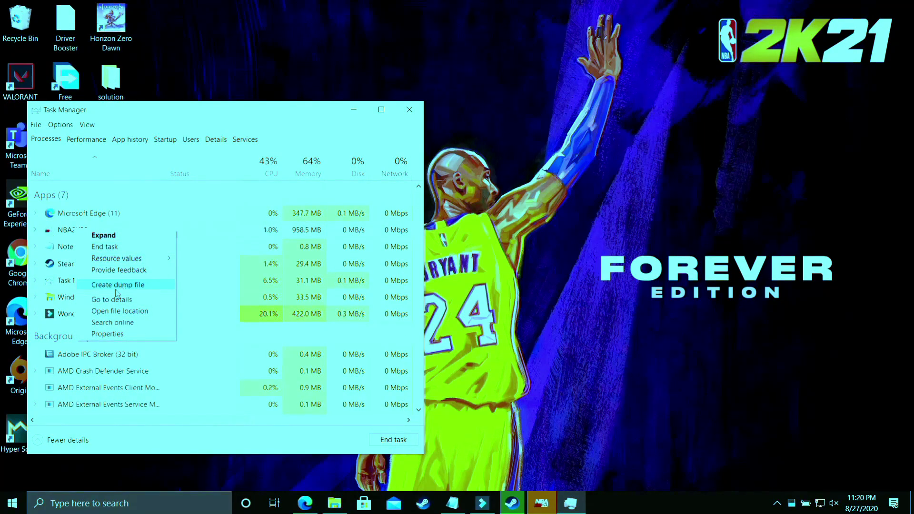
click(52, 237)
right_click(53, 237)
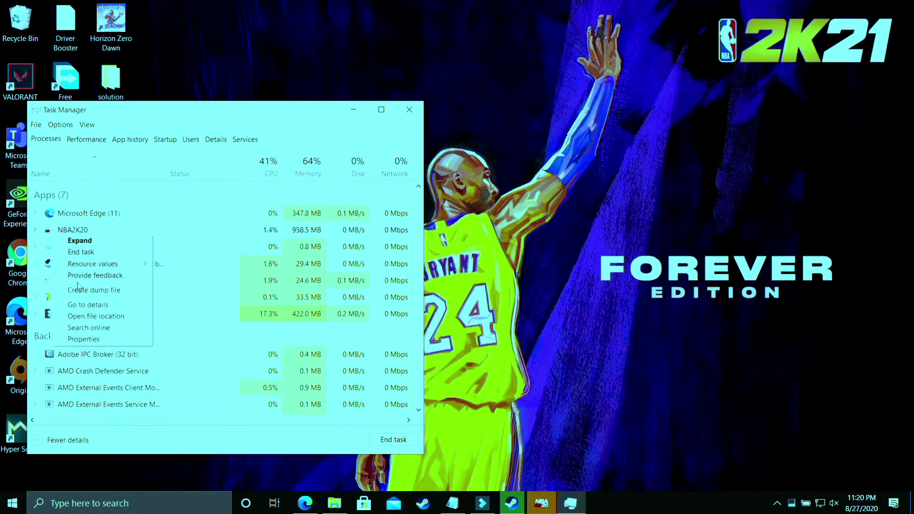
click(90, 306)
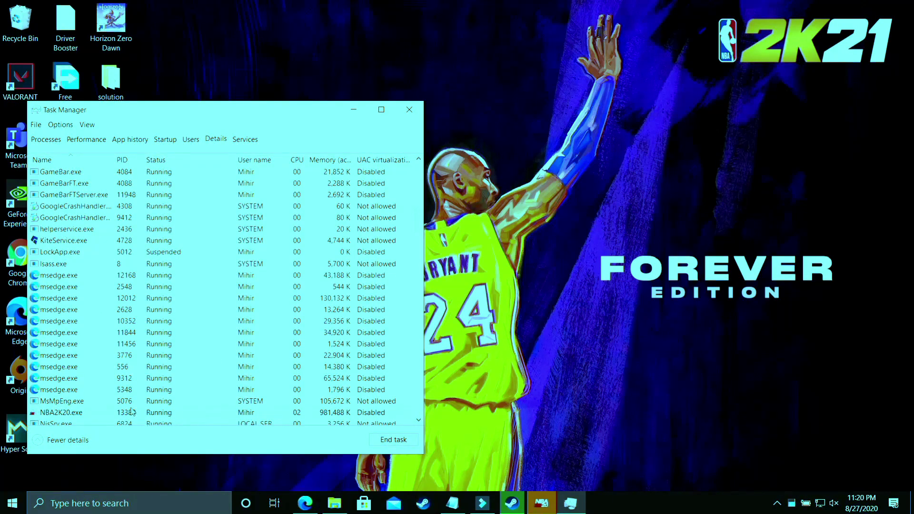
Set the priority of NBA2K20.exe to High, confirm the change, check the priority setting and close Task Manager
right_click(132, 413)
mouse_move(181, 306)
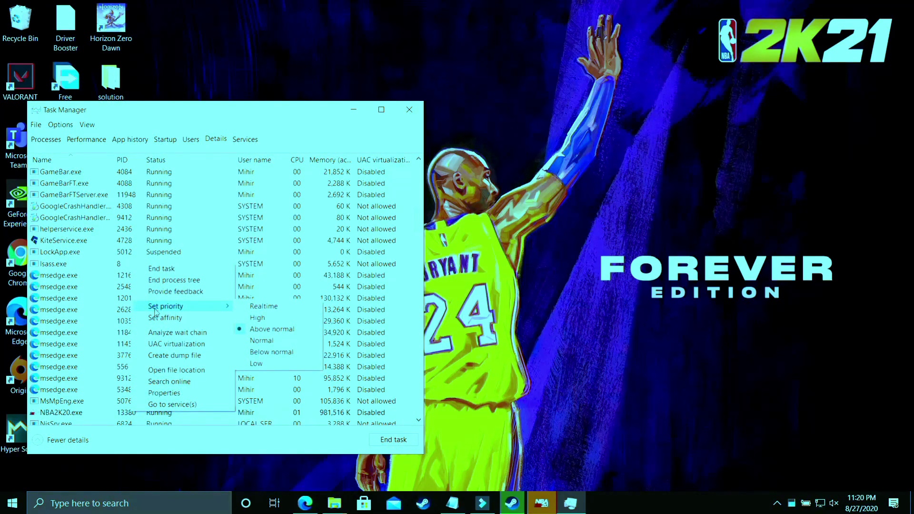
click(279, 323)
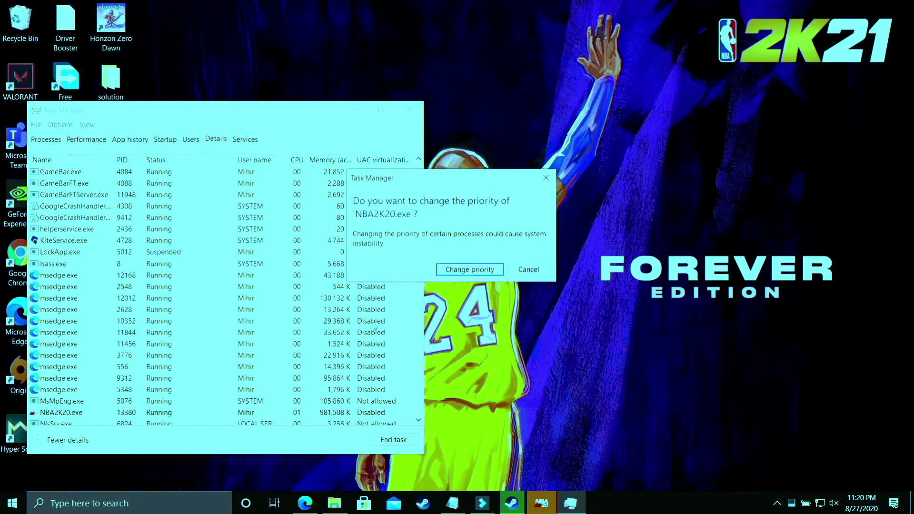
click(469, 272)
right_click(142, 412)
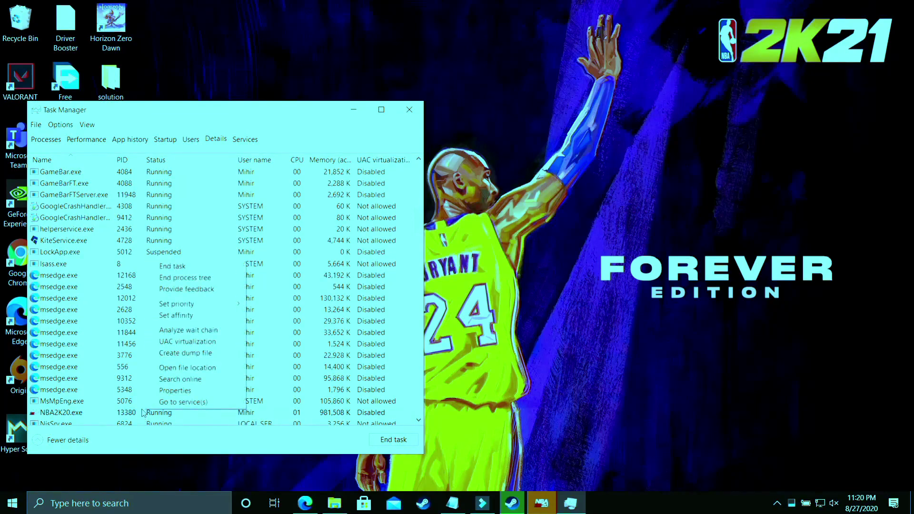
mouse_move(212, 306)
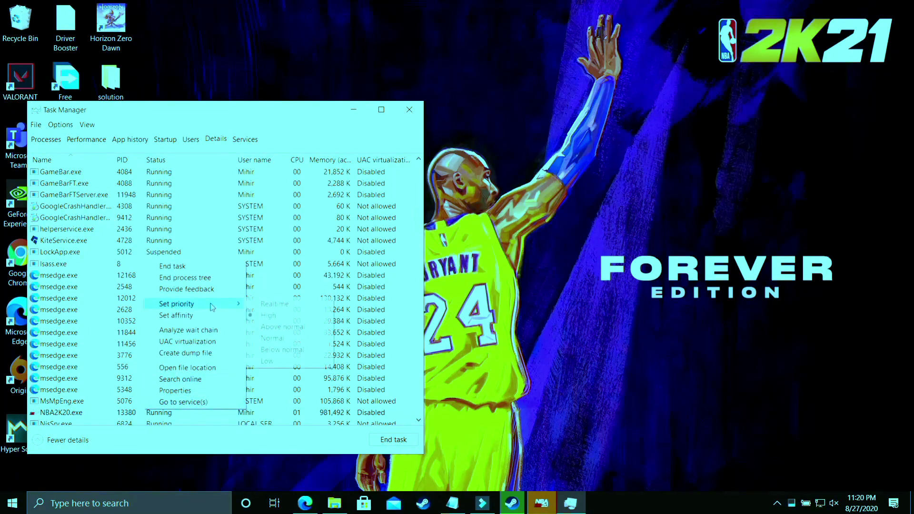
click(288, 320)
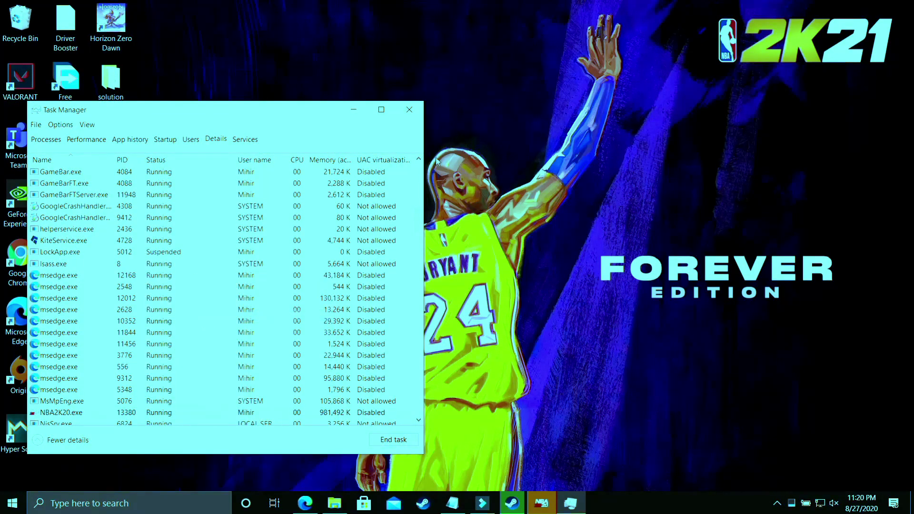
click(409, 110)
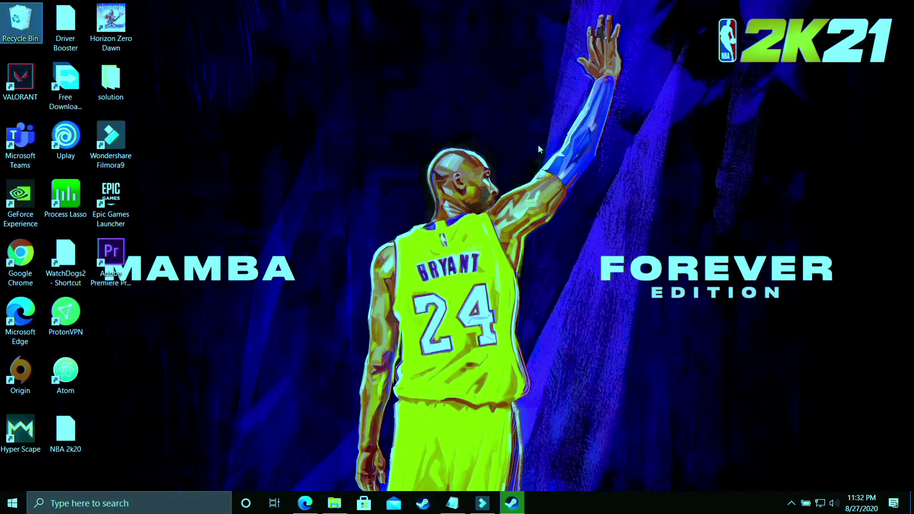
Switch to Microsoft Edge and look through the Bing results for driver updater tools
click(305, 503)
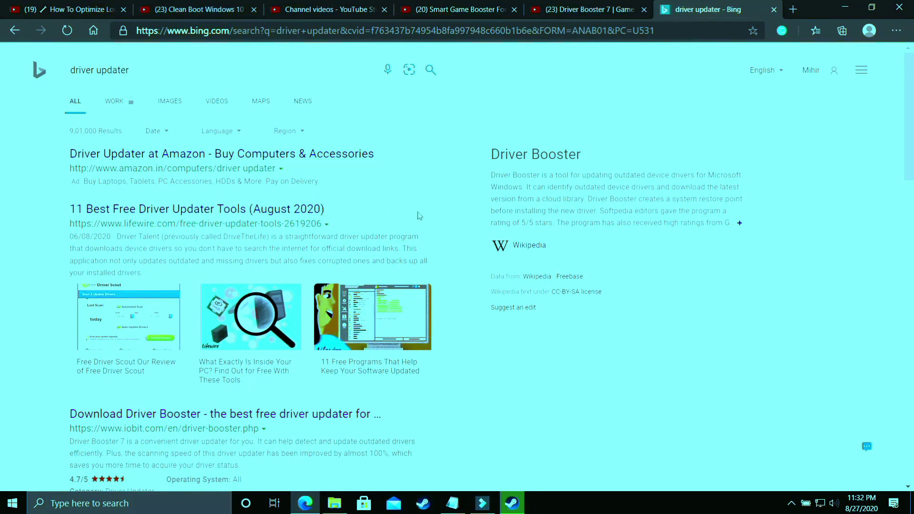
scroll(459, 292, down, 4)
scroll(520, 286, down, 7)
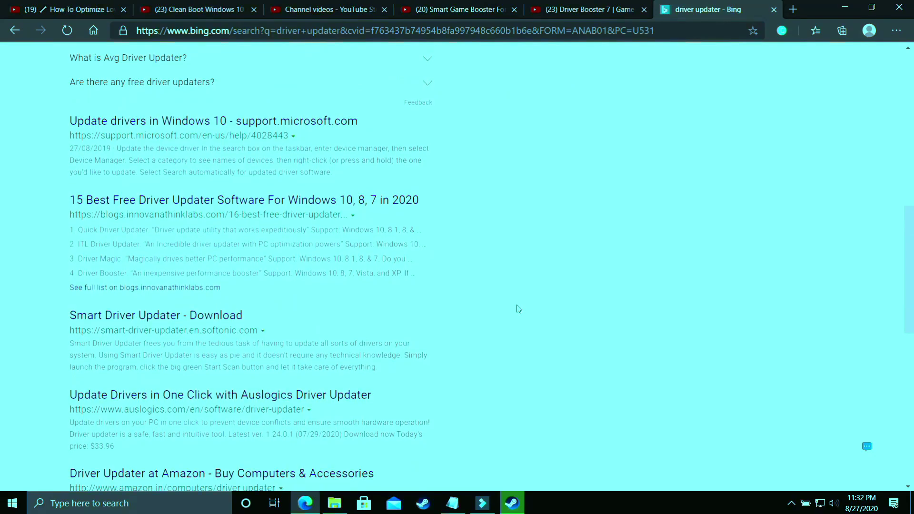
scroll(407, 327, down, 7)
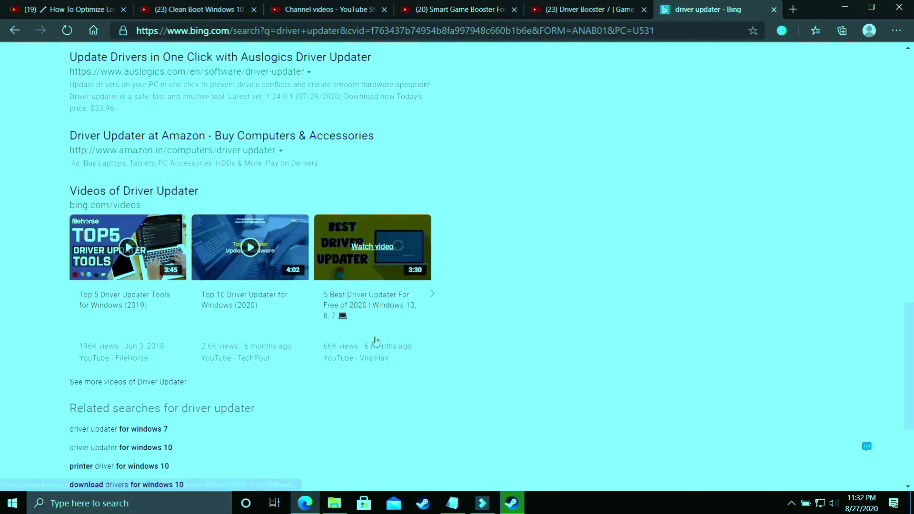
scroll(425, 150, up, 20)
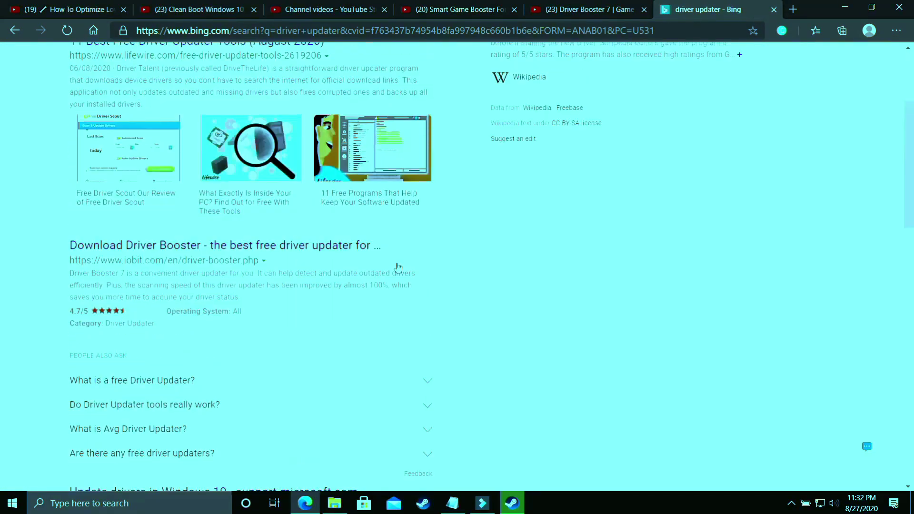
scroll(410, 320, down, 10)
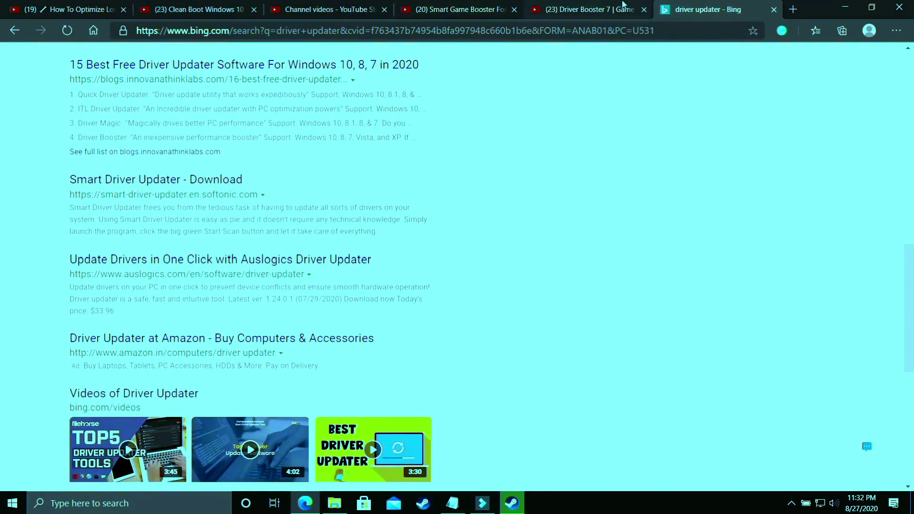
View the open YouTube page of the Driver Booster 7 video and its description with the download link
click(584, 10)
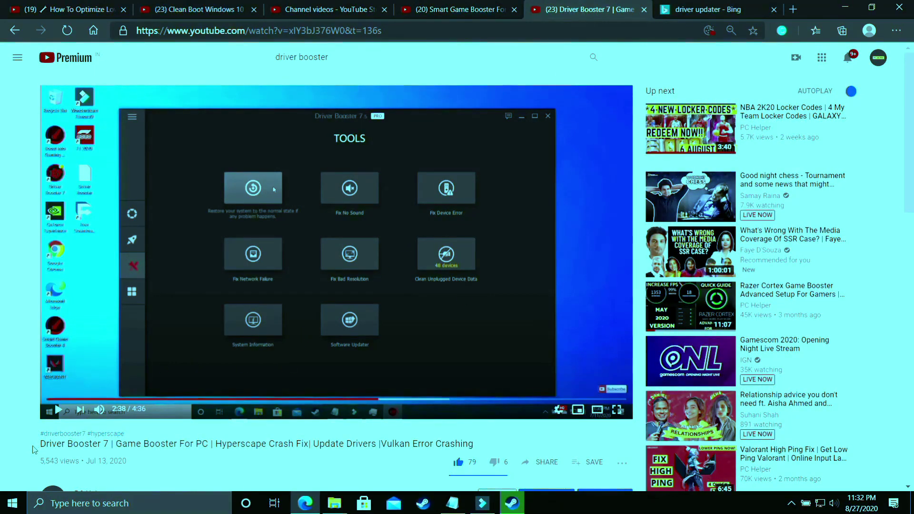
drag(34, 449, 46, 440)
click(177, 431)
click(673, 4)
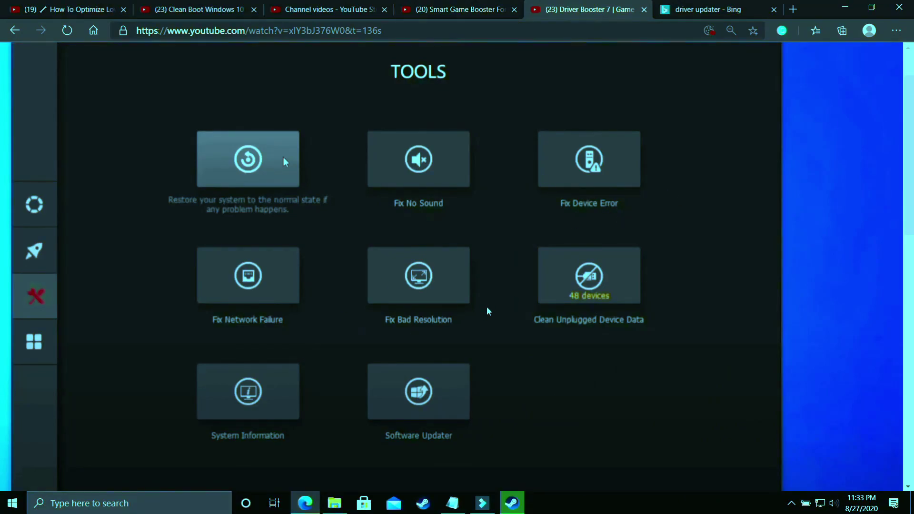
key(Escape)
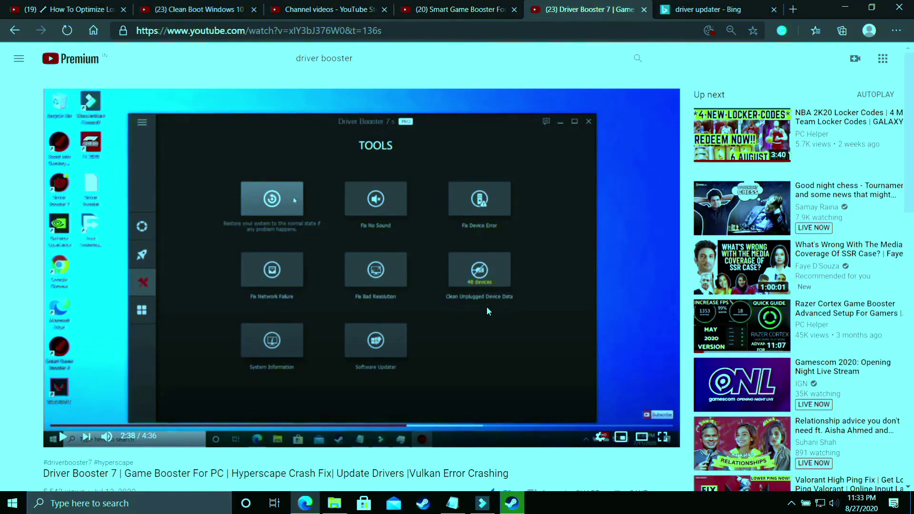
scroll(486, 311, down, 5)
scroll(488, 312, down, 1)
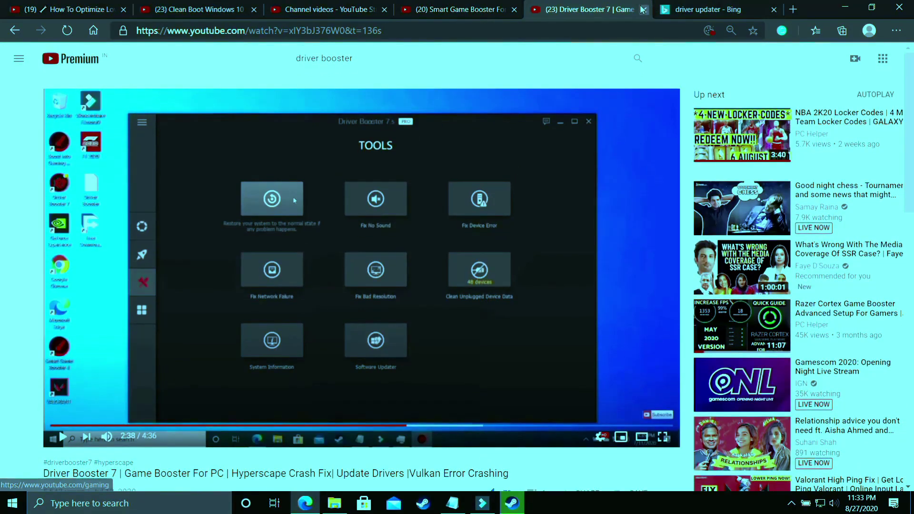
scroll(421, 173, down, 3)
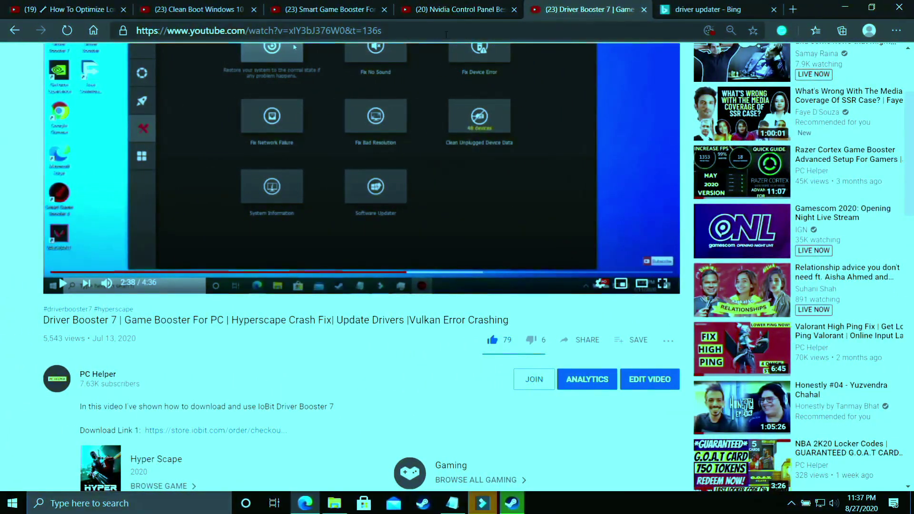
View the open YouTube pages on Nvidia Control Panel best settings and Smart Game Booster advanced setup
click(456, 9)
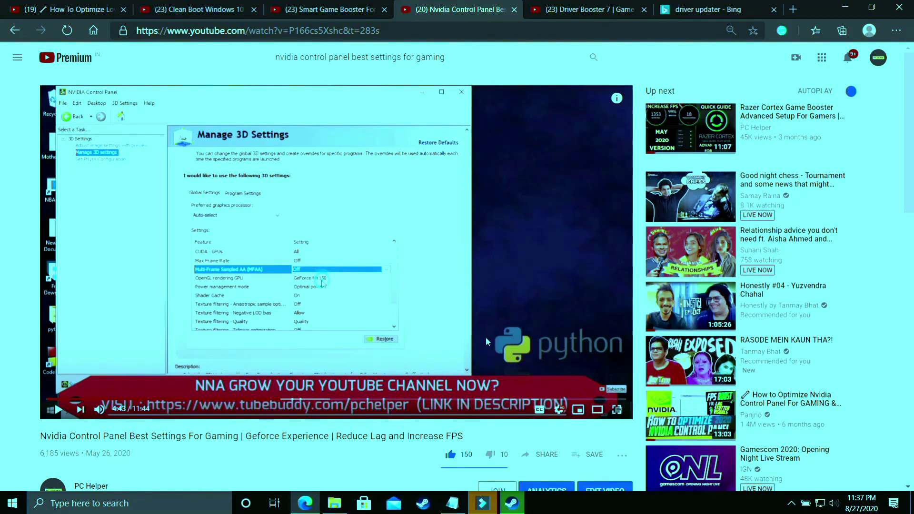
click(329, 9)
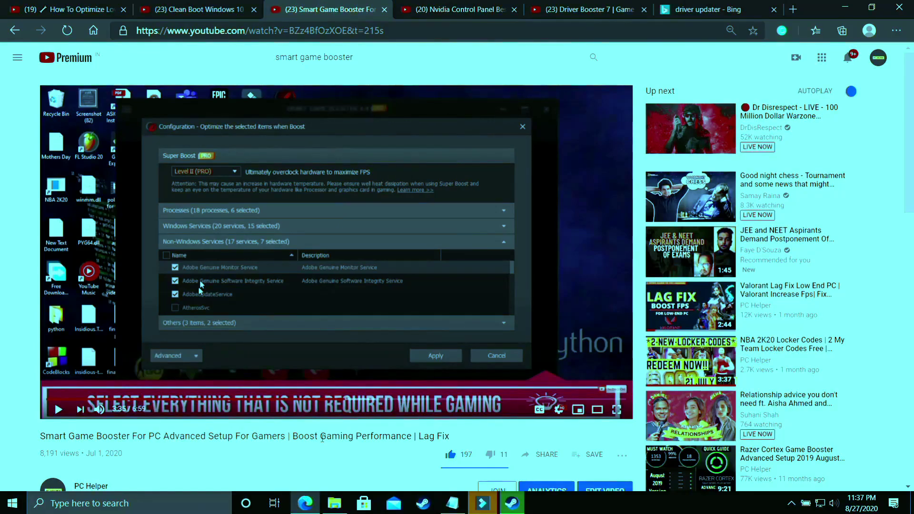